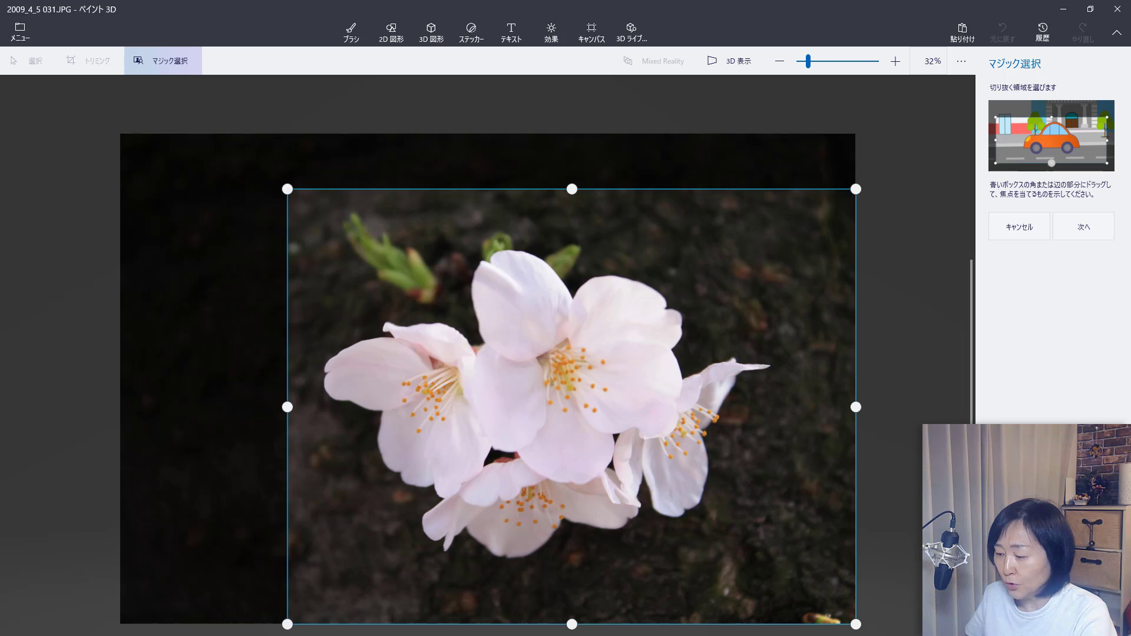
# - Tighten the Magic select area around the cherry blossoms and finish the cutout with background autofill enabled
pyautogui.moveTo(855, 623); pyautogui.dragTo(779, 583)
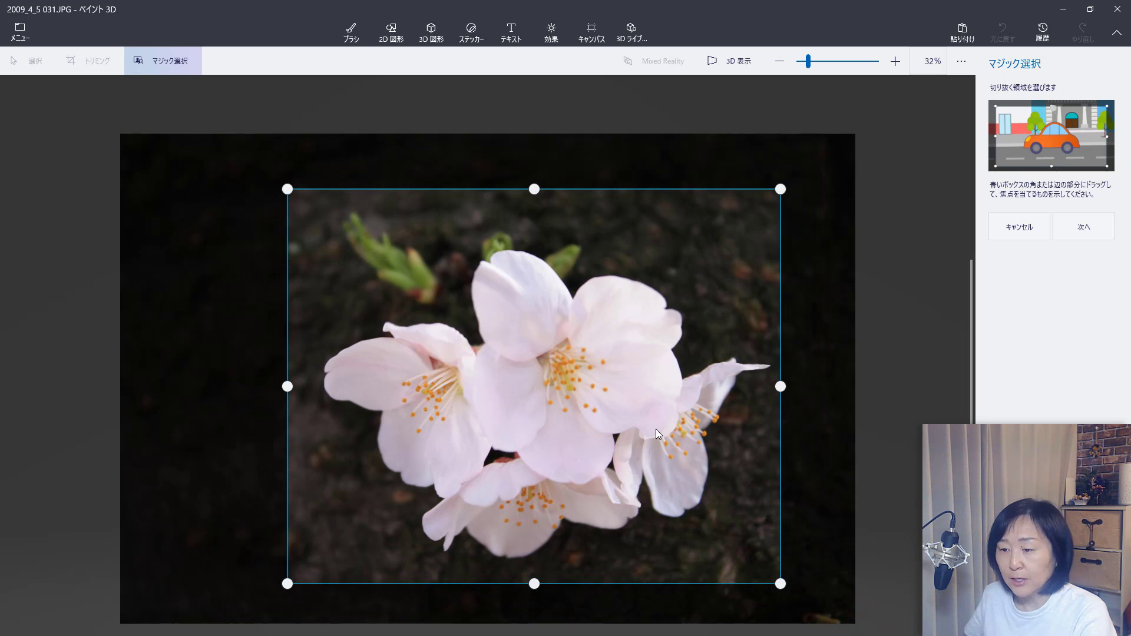
pyautogui.click(1075, 237)
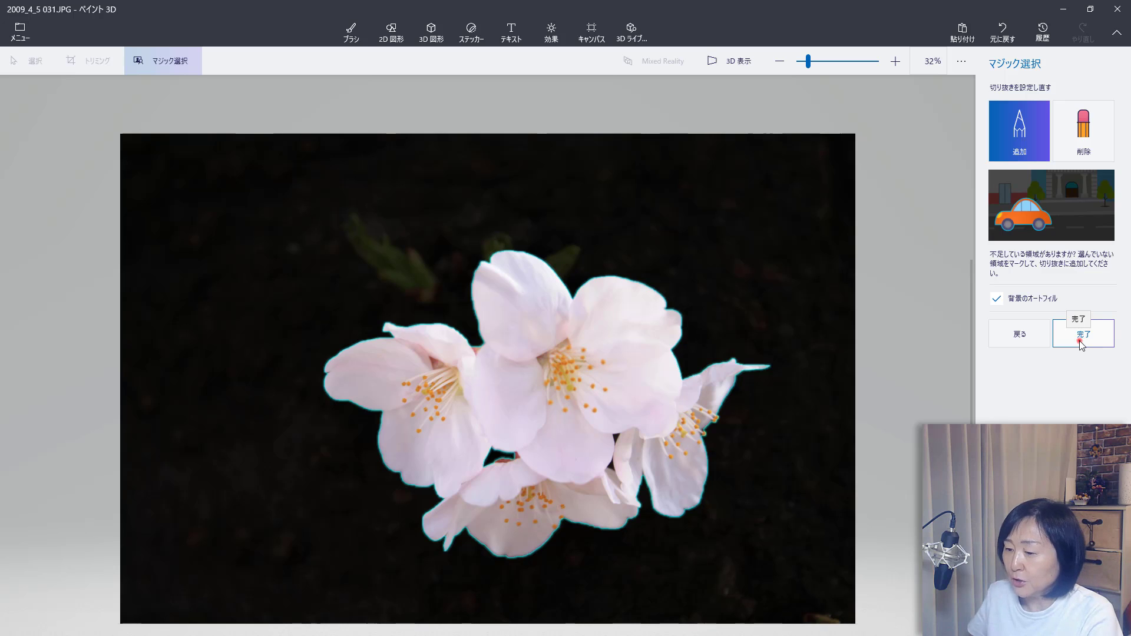
pyautogui.click(1081, 345)
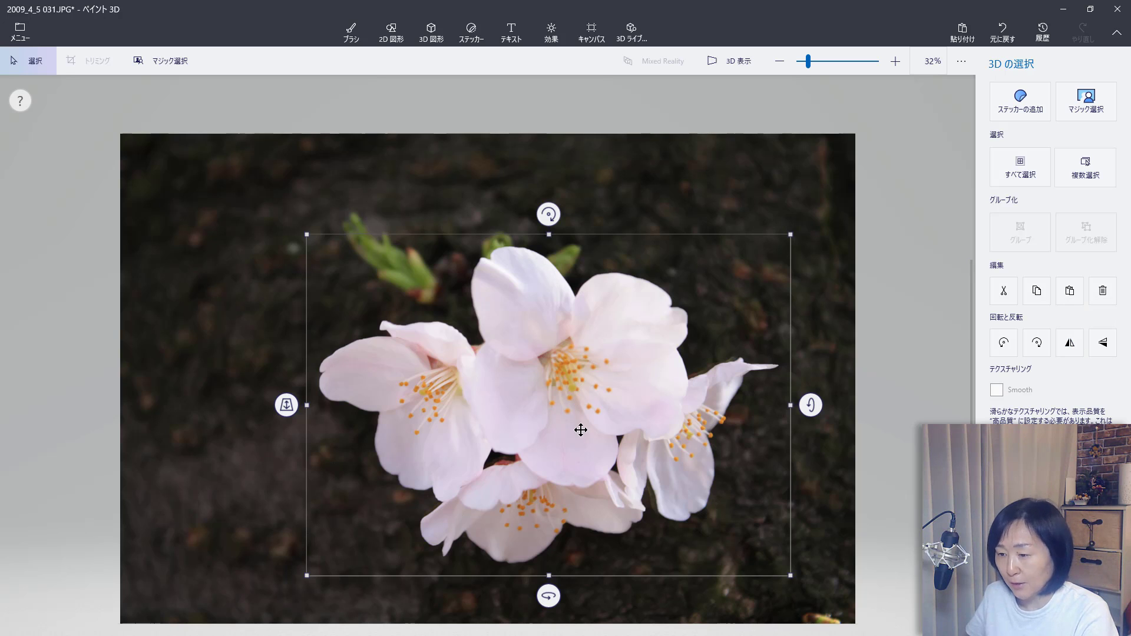
# - Move the blossom cutout slightly upward off its original spot and copy it
pyautogui.moveTo(604, 381); pyautogui.dragTo(570, 281)
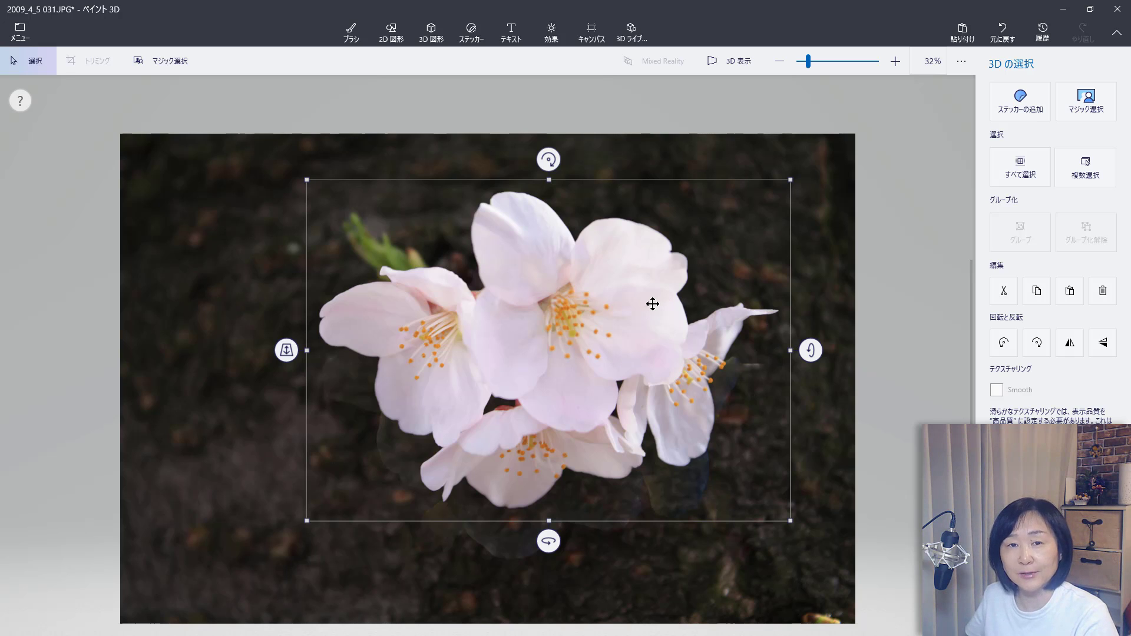
pyautogui.rightClick(613, 267)
pyautogui.click(680, 353)
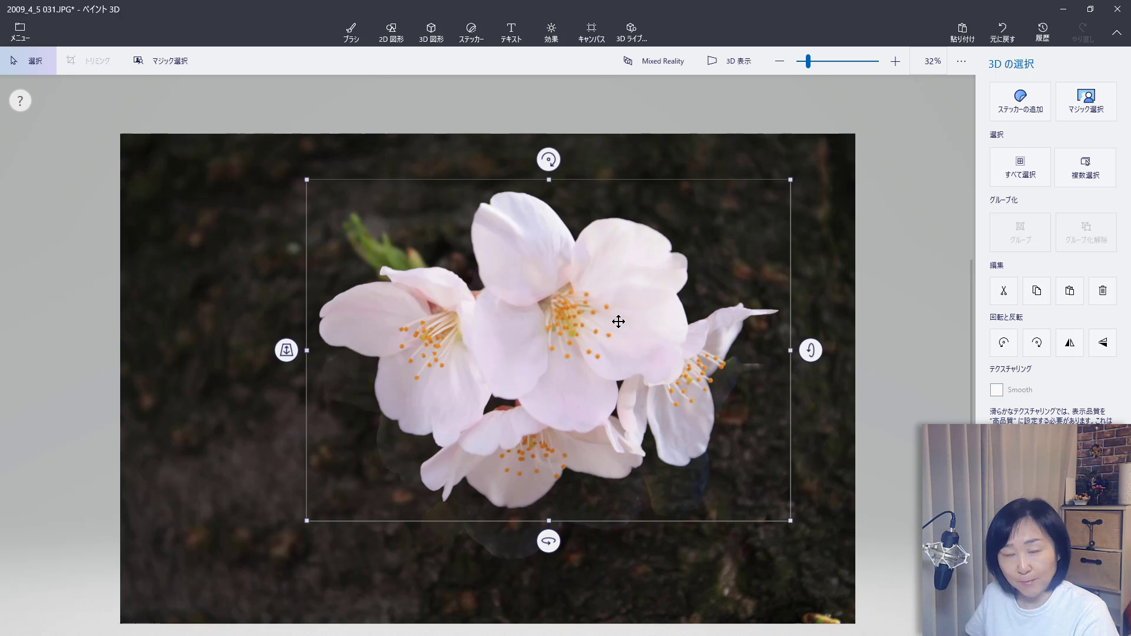
# - Switch to the PowerPoint presentation, paste the blossom cutout on the slide and move it to the slide's upper-right corner
pyautogui.hotkey('alt', 'Tab')
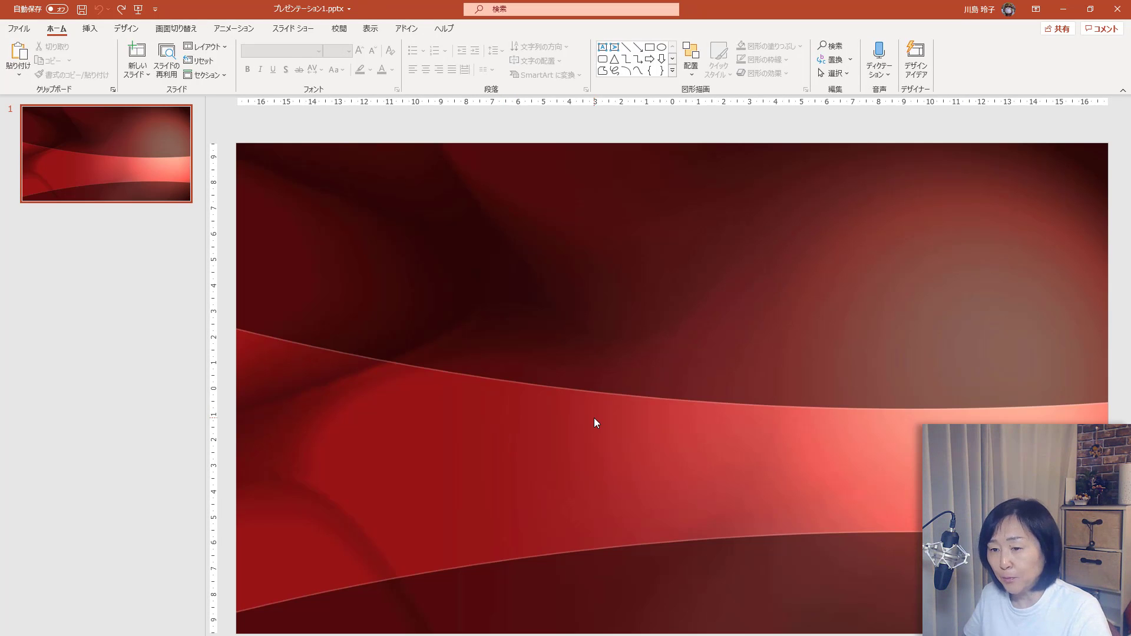
pyautogui.click(19, 56)
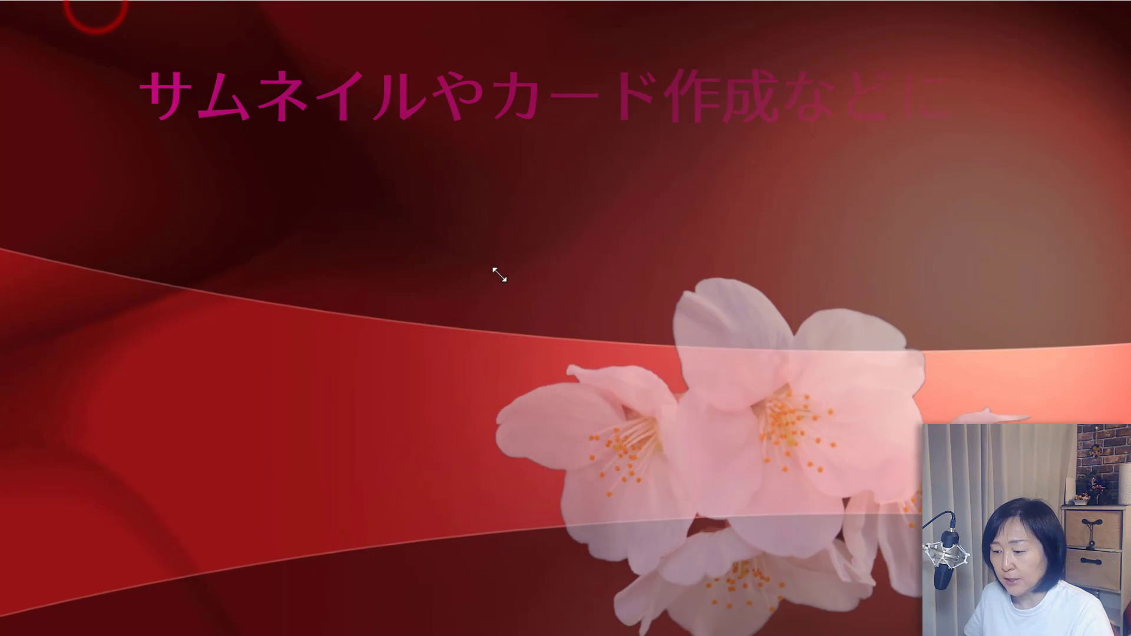
pyautogui.moveTo(707, 417); pyautogui.dragTo(853, 159)
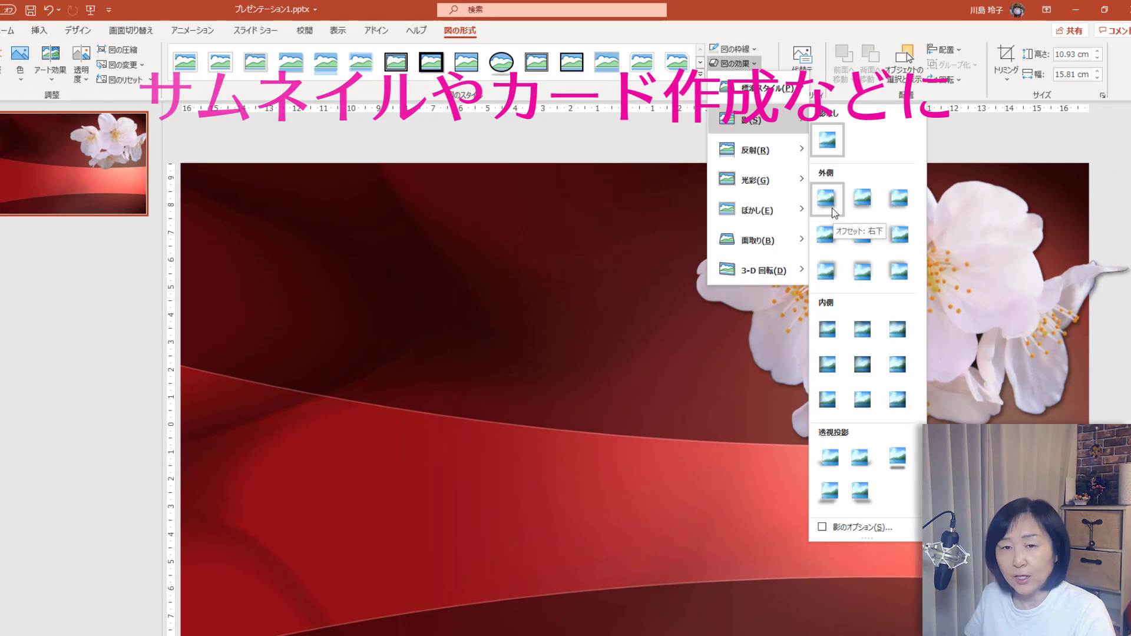
# - Apply the outer shadow オフセット: 右下 (offset bottom right) to the blossom picture
pyautogui.click(832, 208)
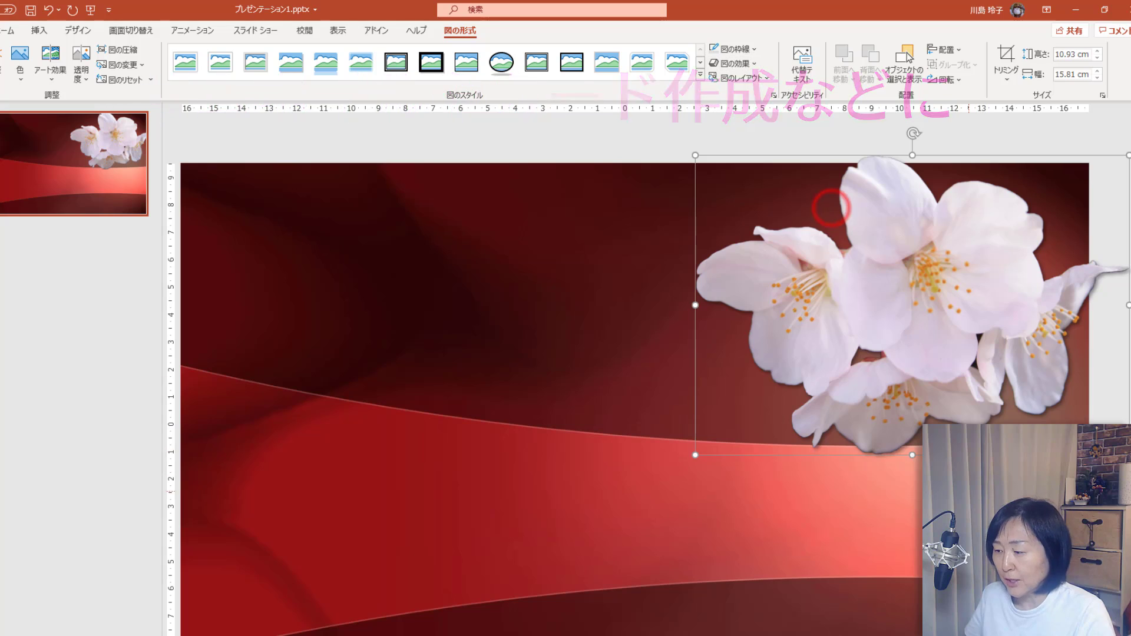
pyautogui.press('Escape')
pyautogui.scroll(-1, 635, 388)
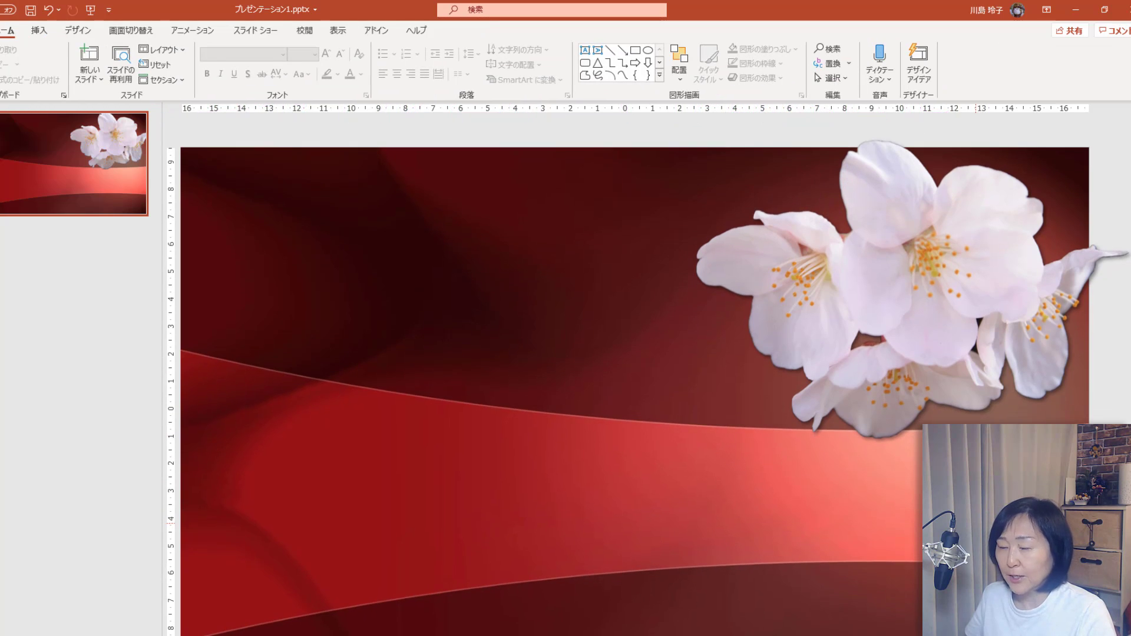
pyautogui.click(896, 316)
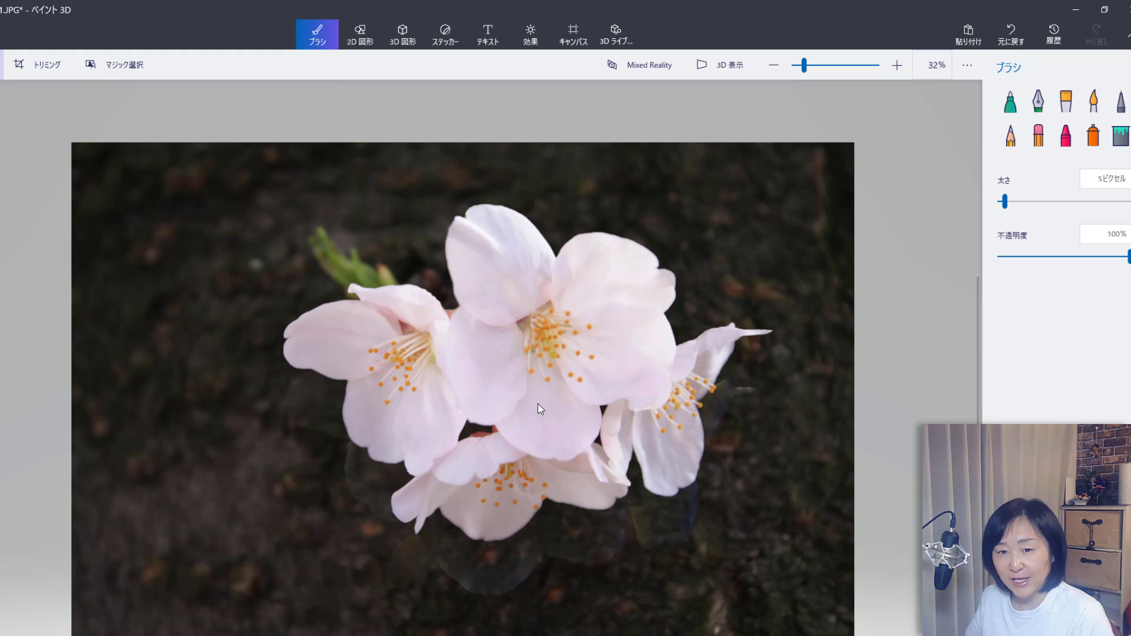
# - Close the blossom project in Paint 3D and open the papercraft dog photo from Photos for editing in Paint 3D
pyautogui.click(1124, 9)
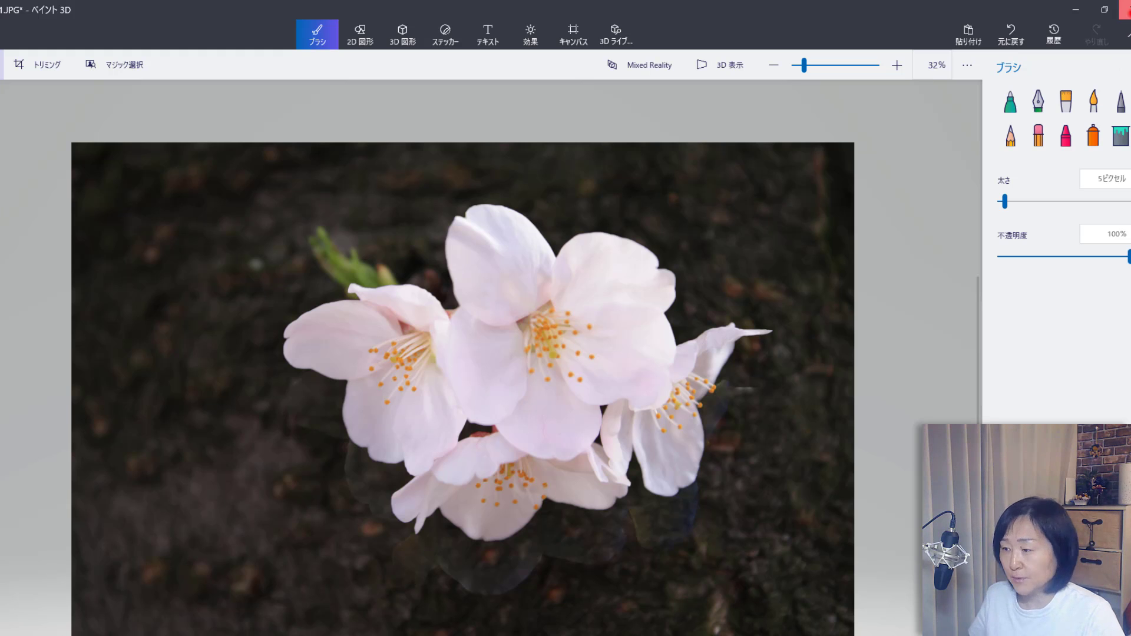
pyautogui.click(560, 400)
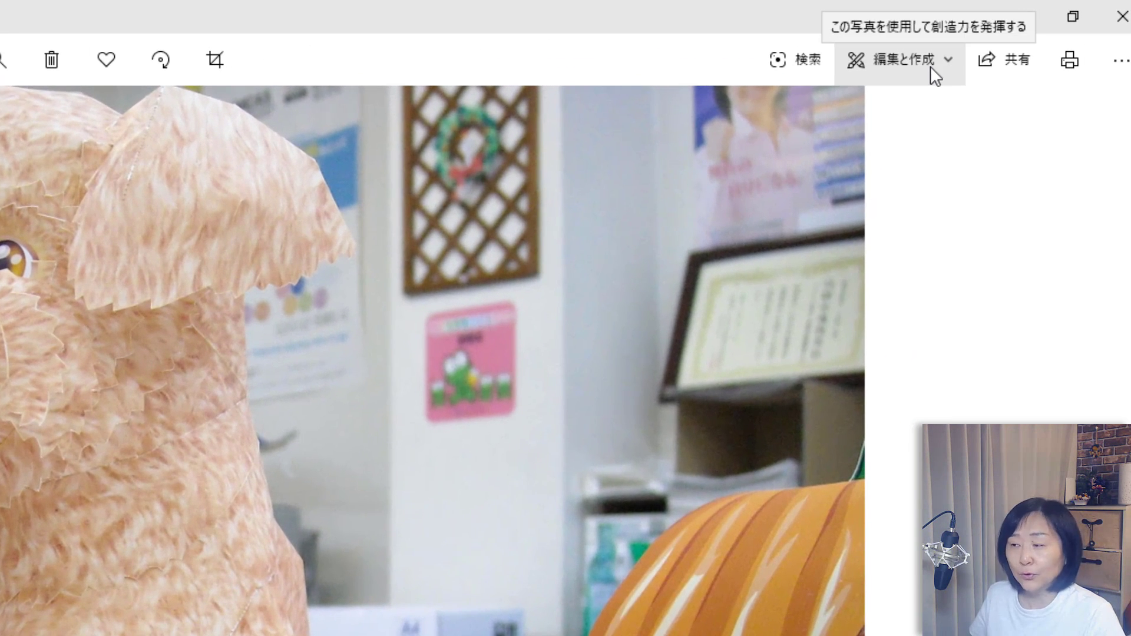
pyautogui.click(931, 66)
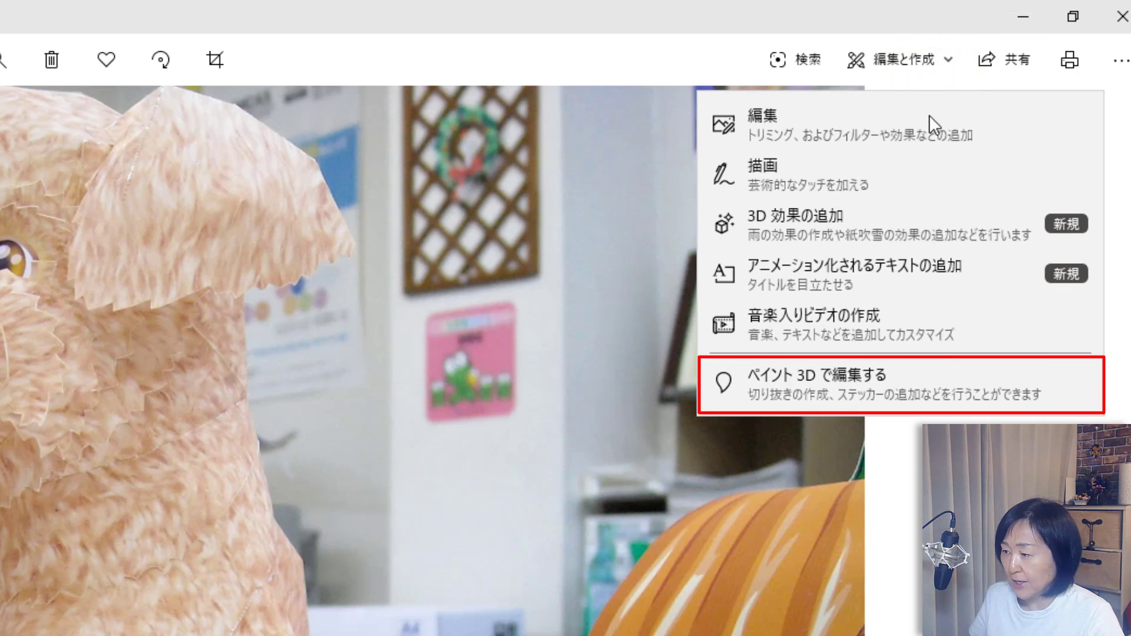
pyautogui.click(927, 391)
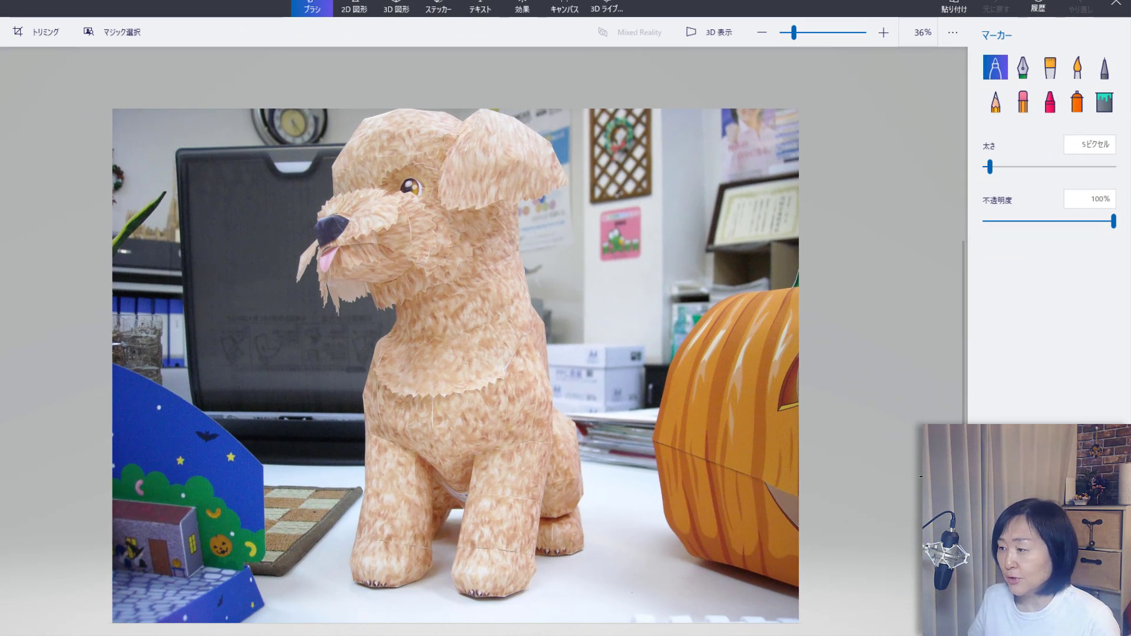
# - Start Magic select on the dog photo, narrow the area from both sides and below to the dog, and generate the cutout
pyautogui.click(135, 38)
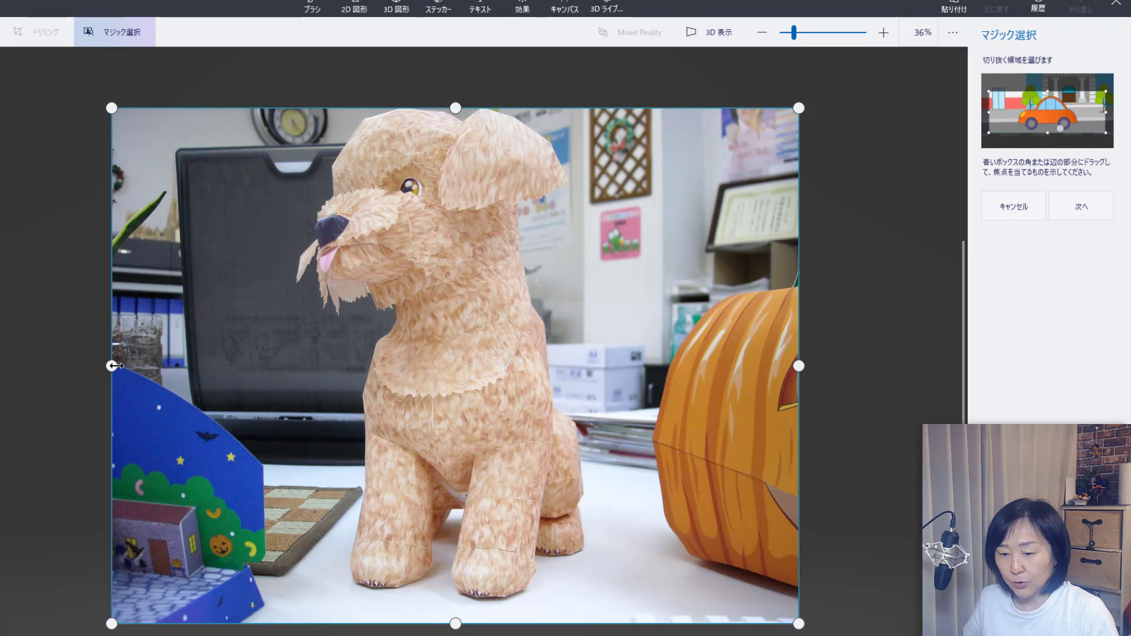
pyautogui.moveTo(121, 364); pyautogui.dragTo(271, 365)
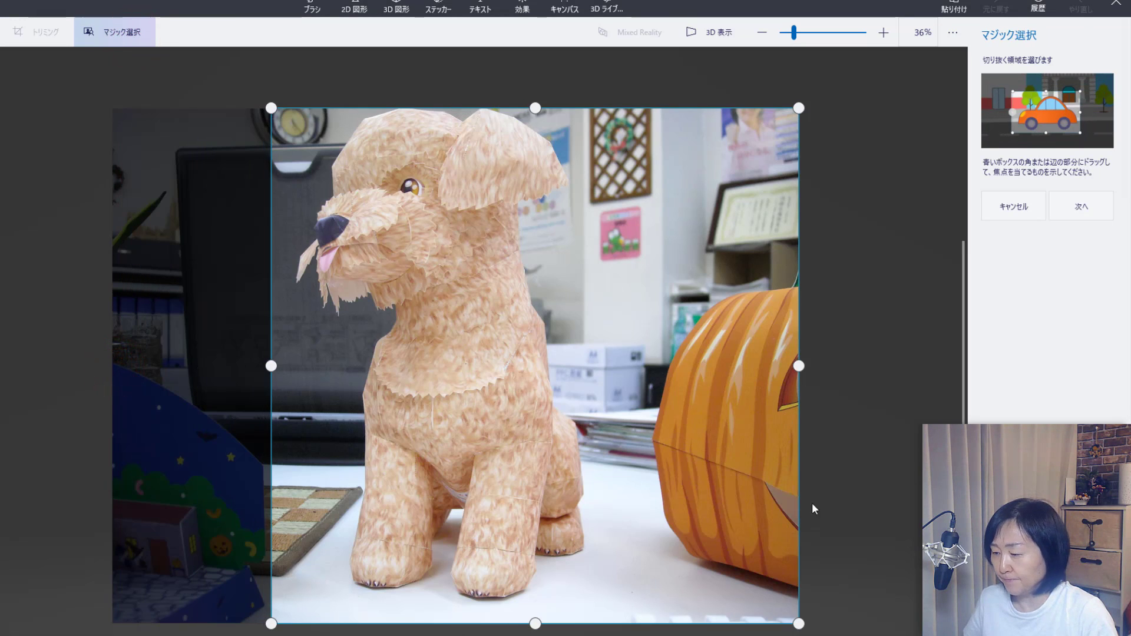
pyautogui.moveTo(799, 366); pyautogui.dragTo(608, 389)
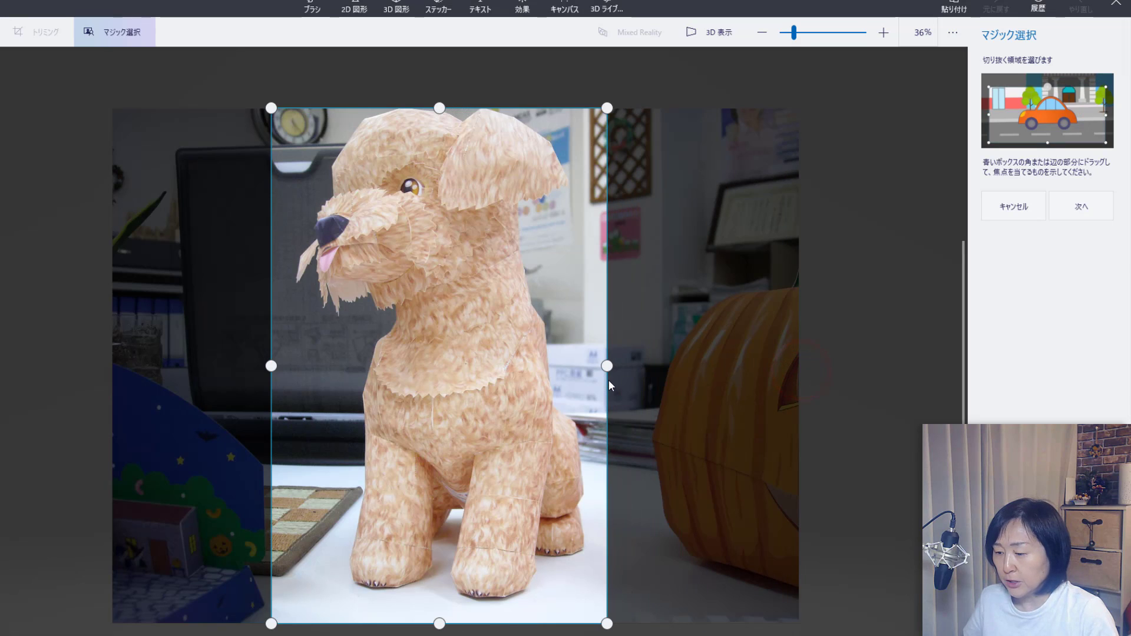
pyautogui.moveTo(445, 623); pyautogui.dragTo(442, 610)
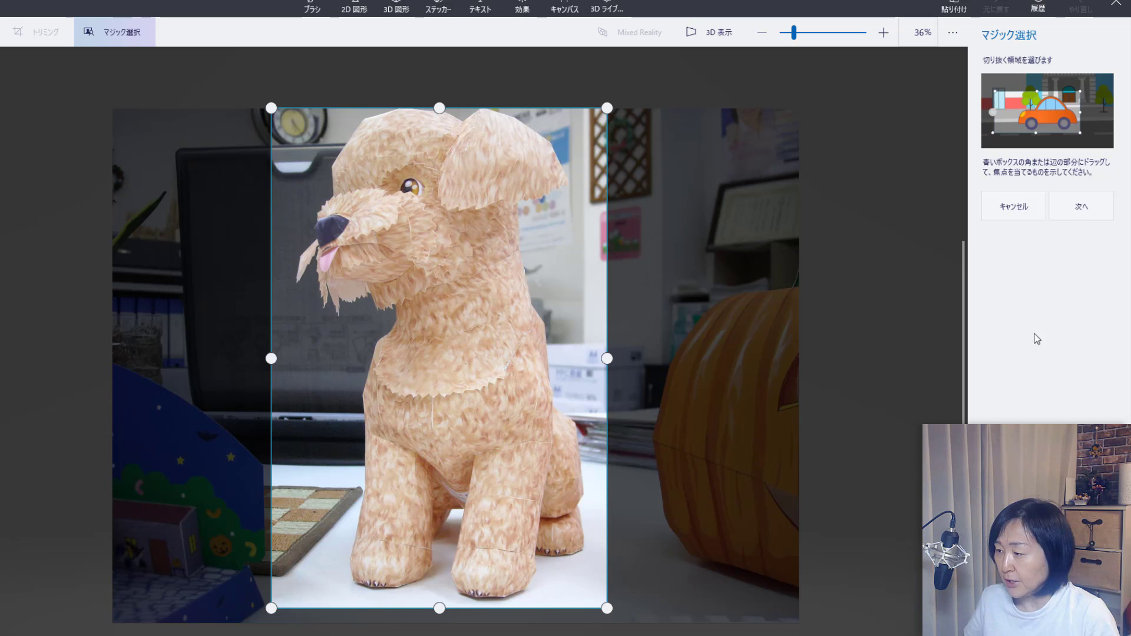
pyautogui.click(1071, 215)
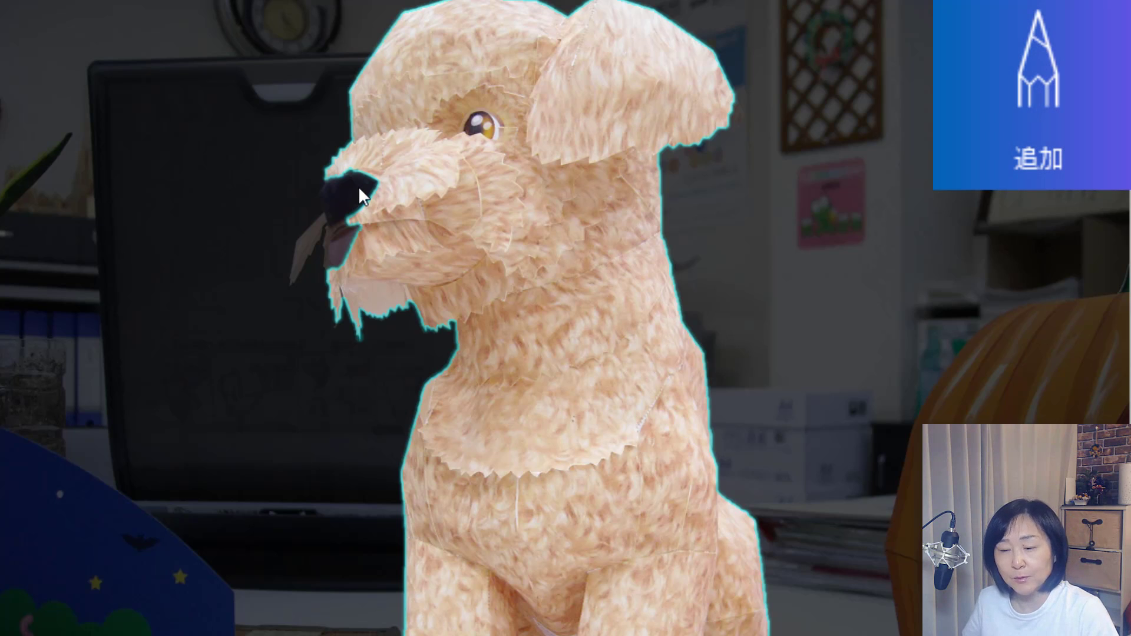
# - Add the dog's nose, the fur tip beside it and the tongue to the cutout
pyautogui.moveTo(358, 186); pyautogui.dragTo(323, 221)
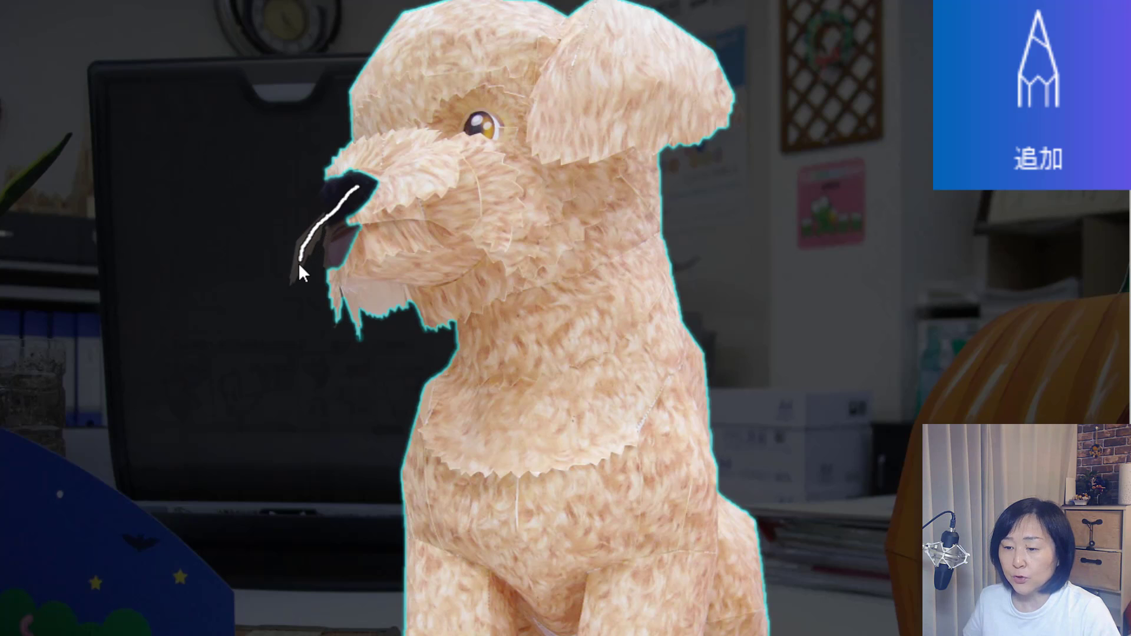
pyautogui.moveTo(292, 273); pyautogui.dragTo(292, 273)
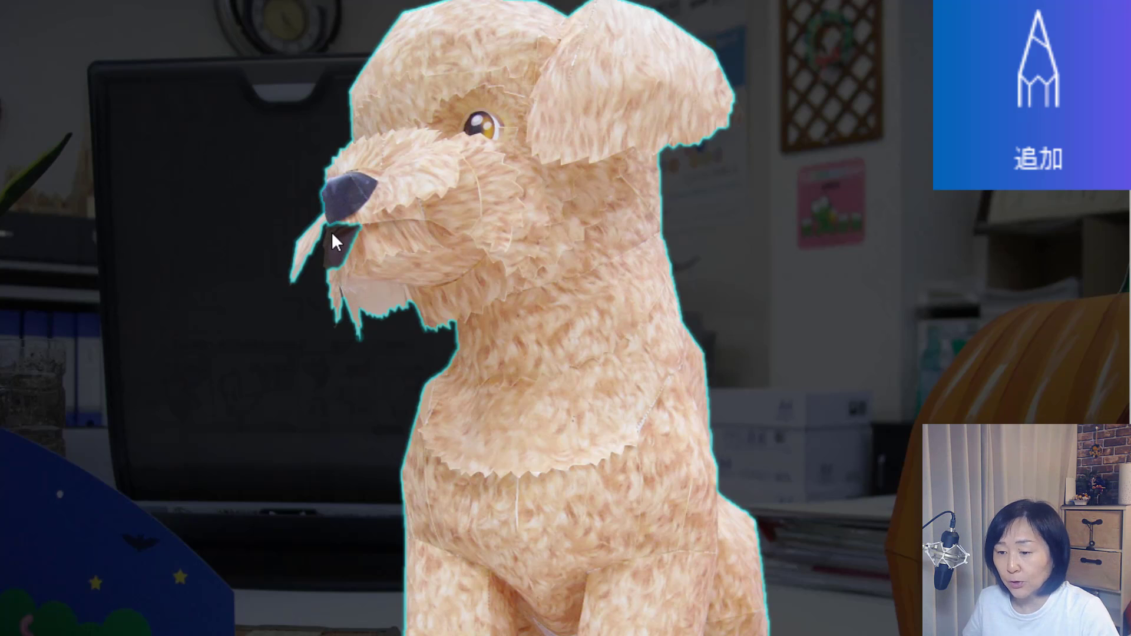
pyautogui.moveTo(331, 228); pyautogui.dragTo(336, 253)
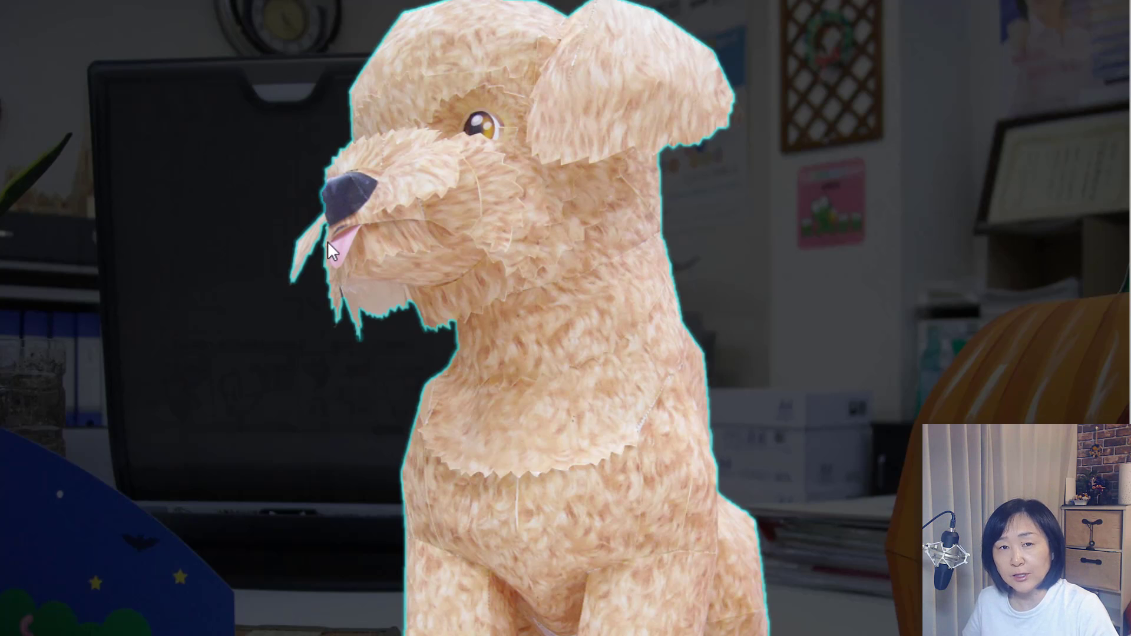
# - Remove the background between the dog's front legs from the cutout and add back the hind leg visible behind them
pyautogui.scroll(-5, 618, 394)
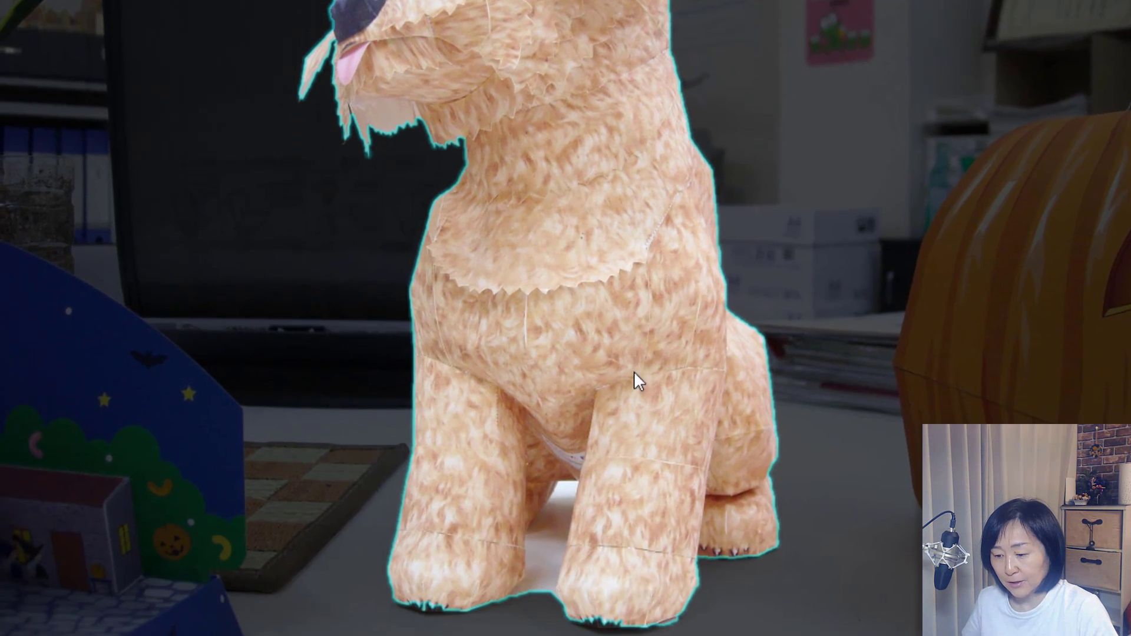
pyautogui.moveTo(558, 425); pyautogui.dragTo(546, 556)
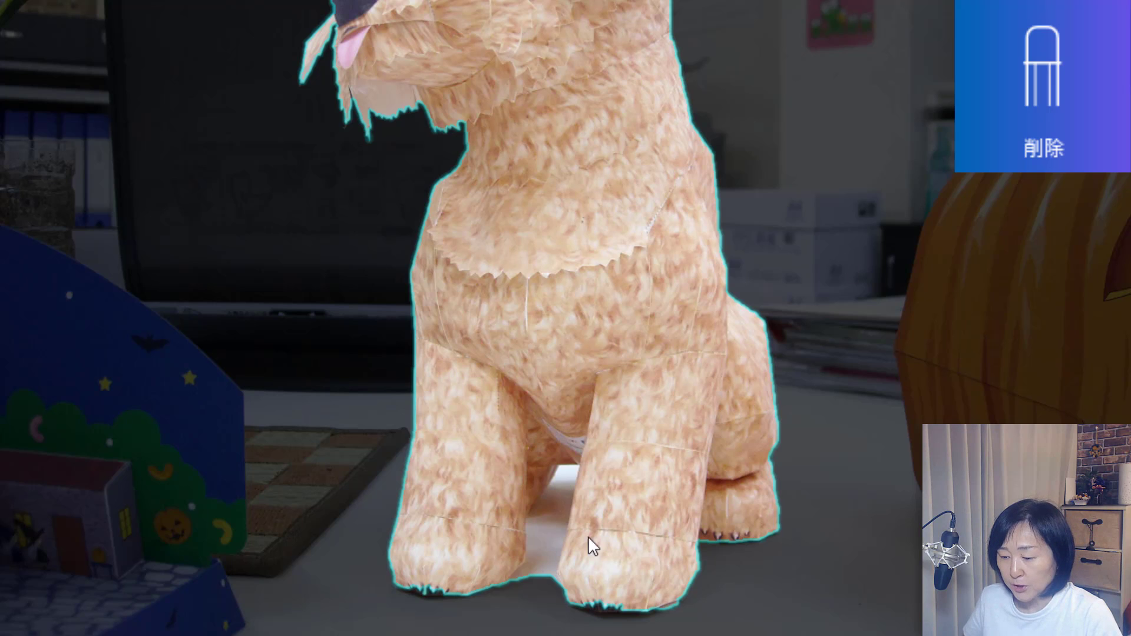
pyautogui.moveTo(566, 477); pyautogui.dragTo(541, 577)
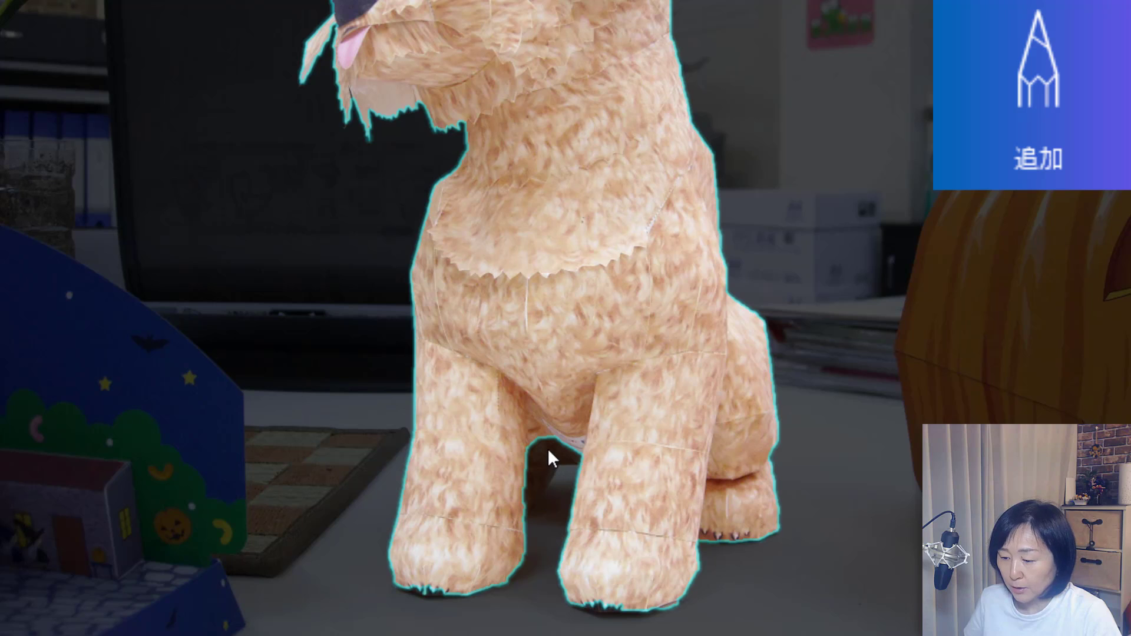
pyautogui.moveTo(548, 450); pyautogui.dragTo(532, 487)
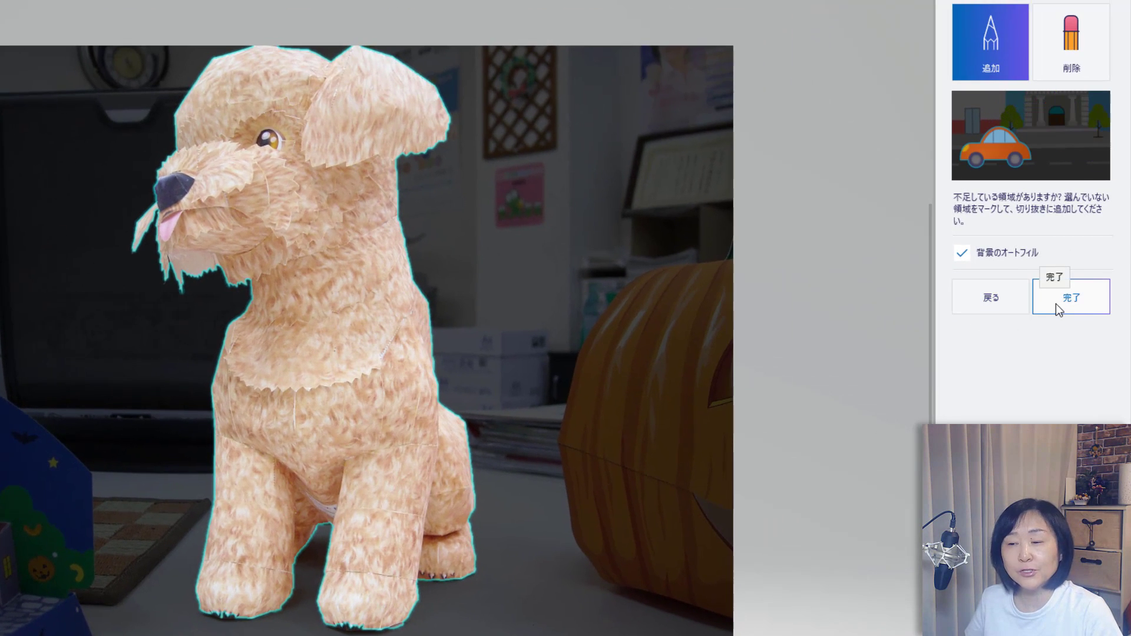
# - Finish the dog cutout with background autofill enabled and shift the cutout around over the photo
pyautogui.click(1055, 305)
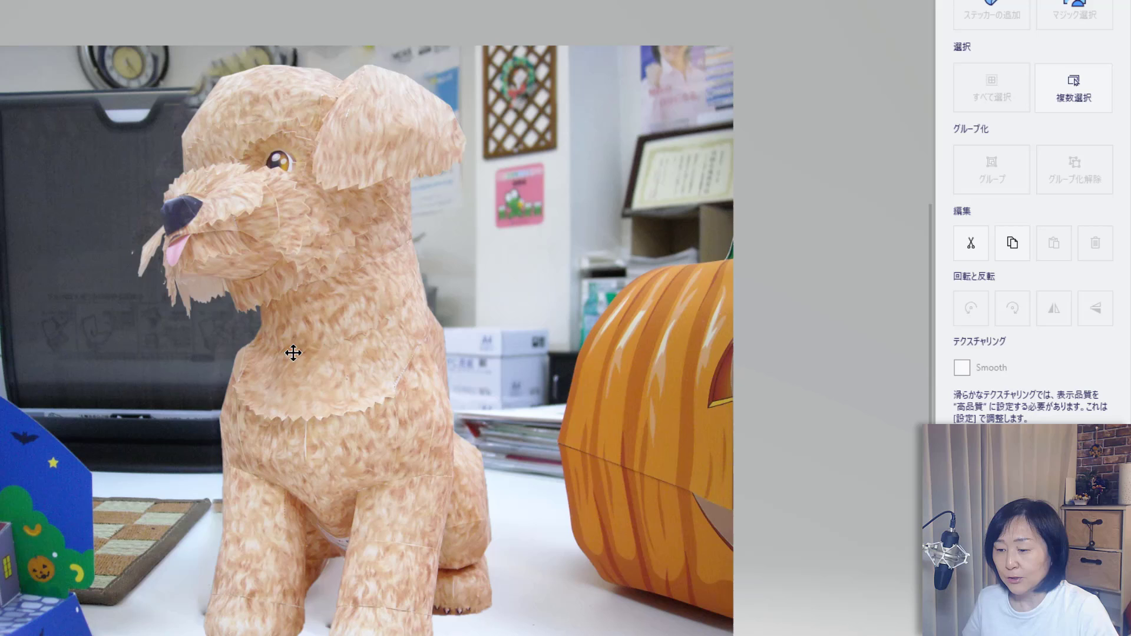
pyautogui.moveTo(293, 351); pyautogui.dragTo(315, 341)
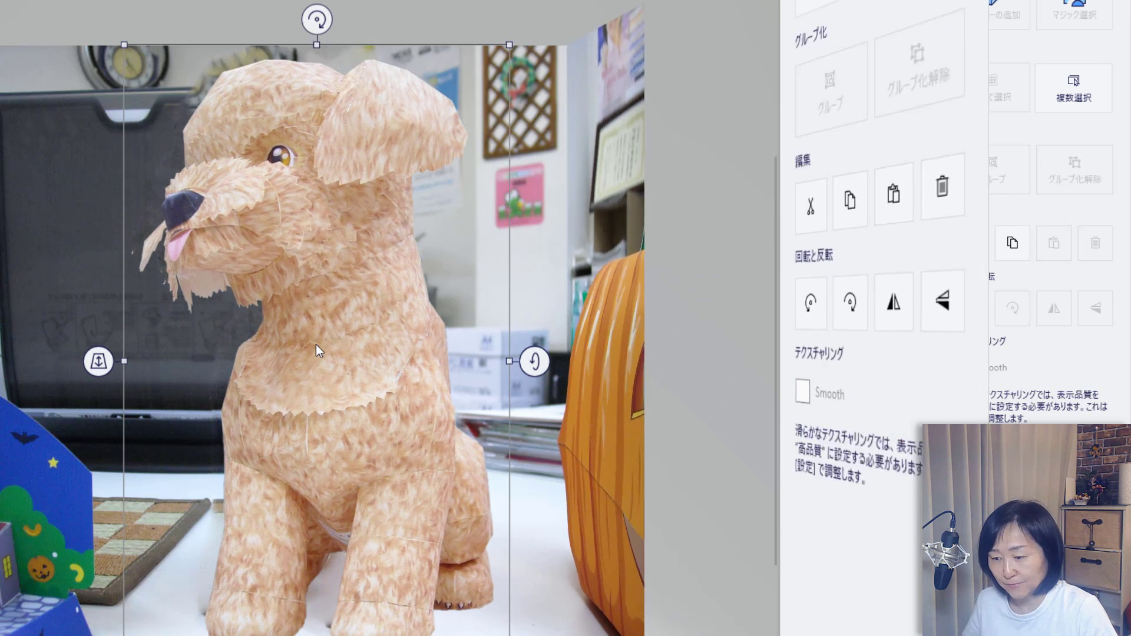
pyautogui.click(328, 283)
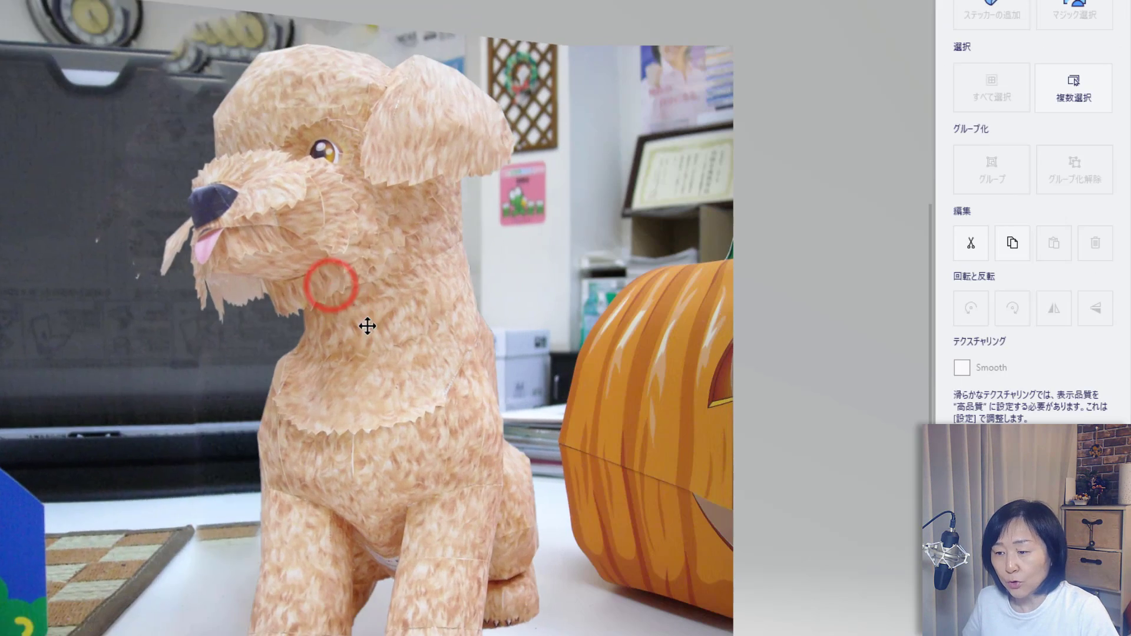
pyautogui.click(313, 301)
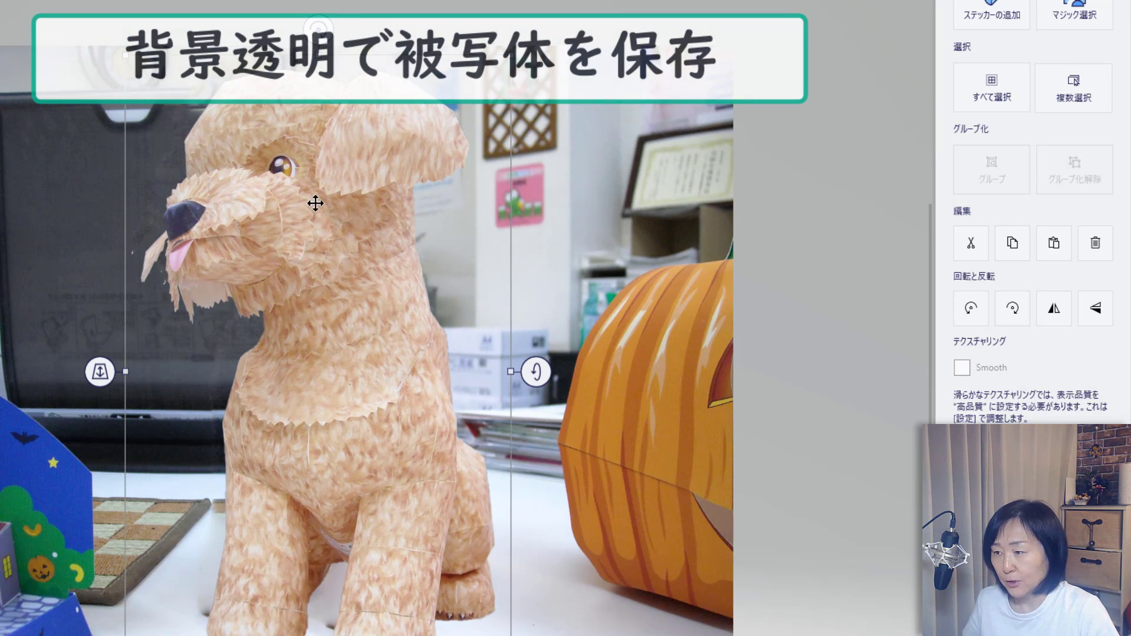
# - Copy the dog cutout, switch to the PowerPoint presentation and paste it onto a new second slide
pyautogui.rightClick(324, 233)
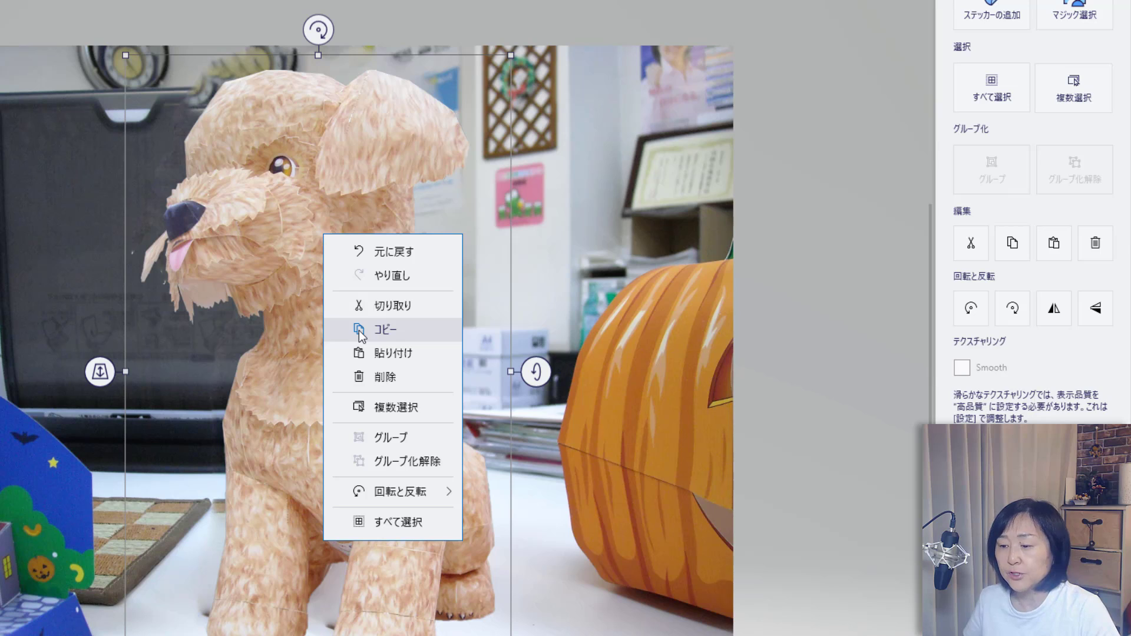
pyautogui.click(358, 331)
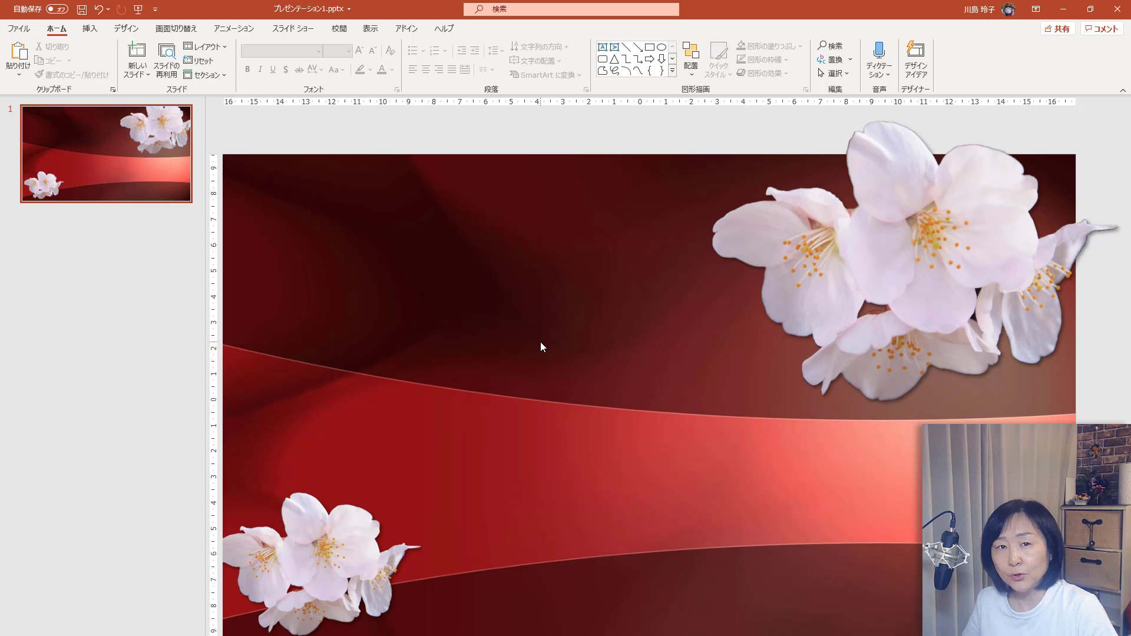
pyautogui.click(138, 52)
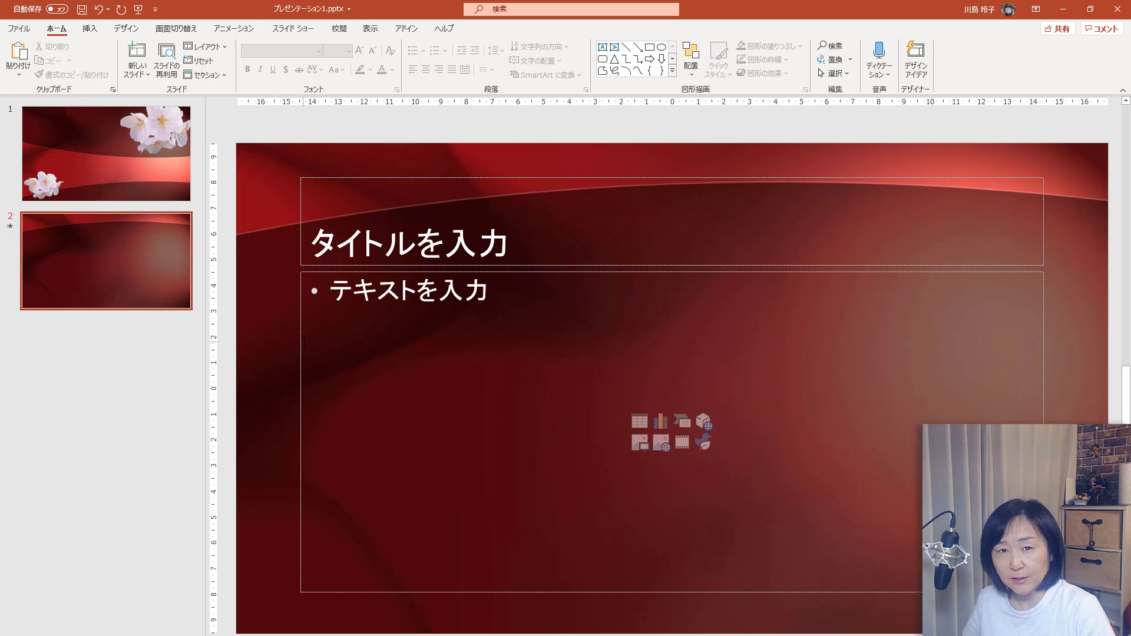
pyautogui.click(20, 54)
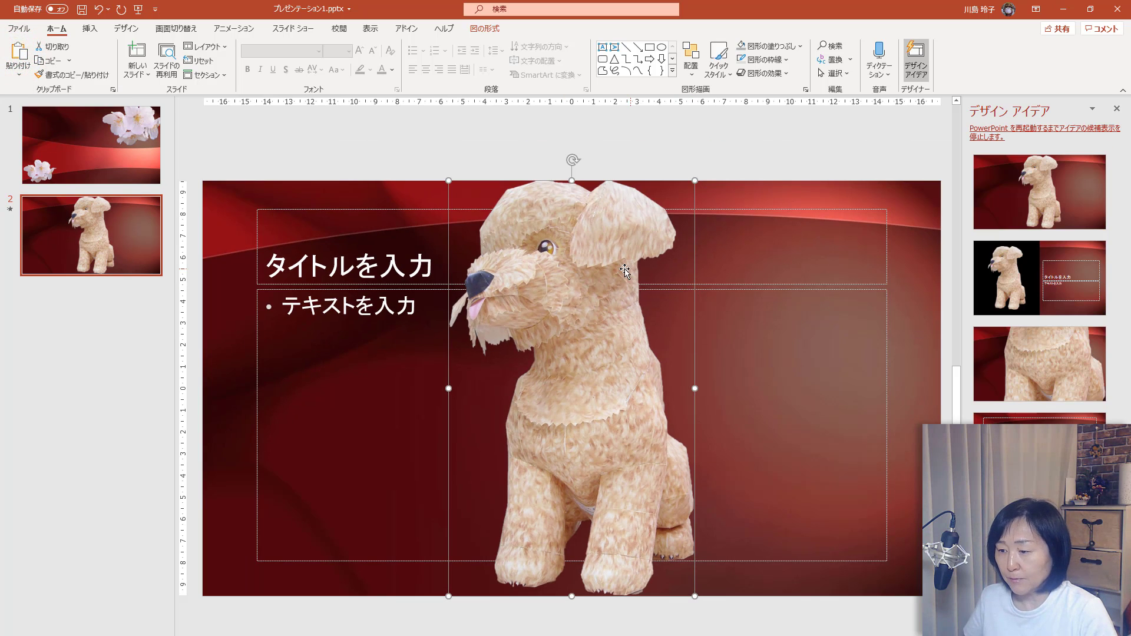
# - Save the dog picture on the slide to the desktop as a PNG image named ワンちゃん
pyautogui.rightClick(570, 290)
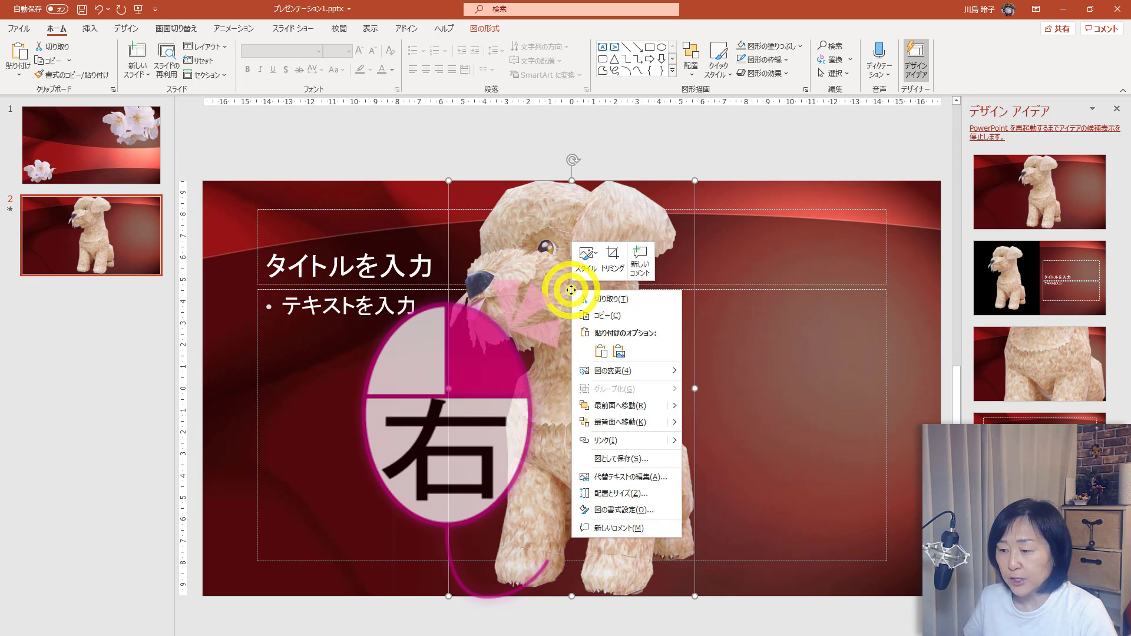
pyautogui.click(667, 459)
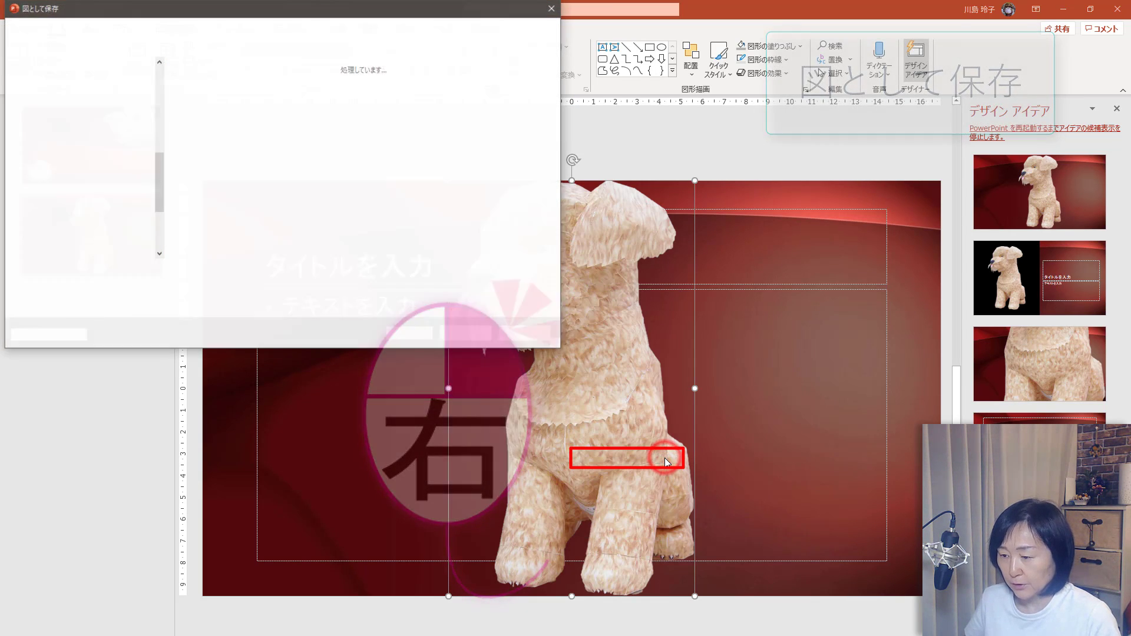
pyautogui.click(56, 107)
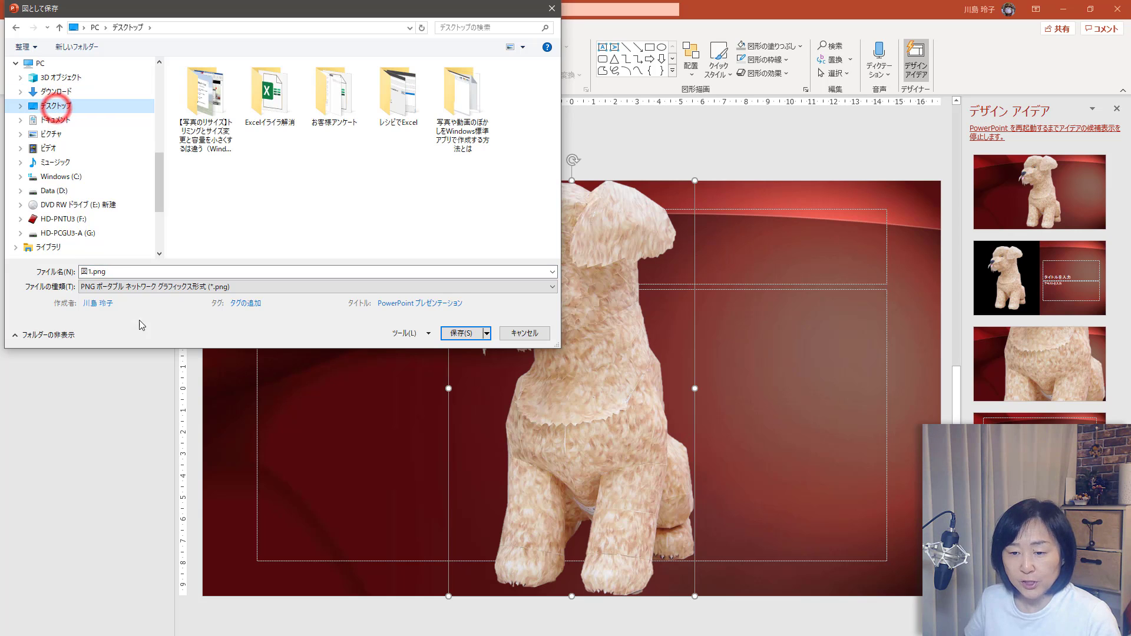
pyautogui.press('BackSpace')
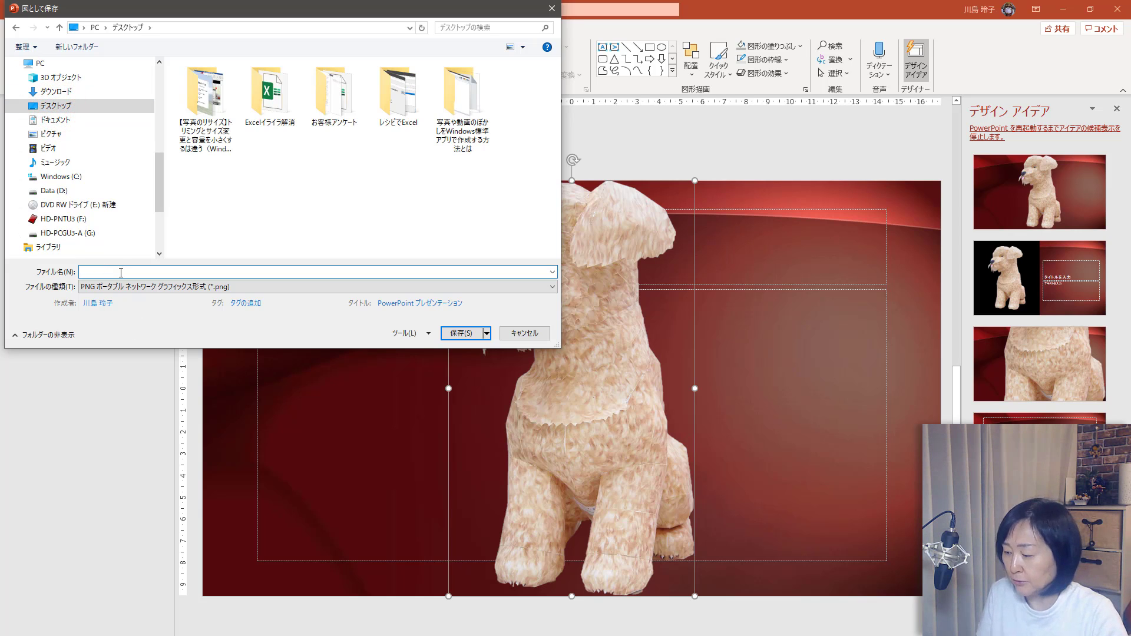
pyautogui.write('わんちゃん')
pyautogui.press('space')
pyautogui.press('Return')
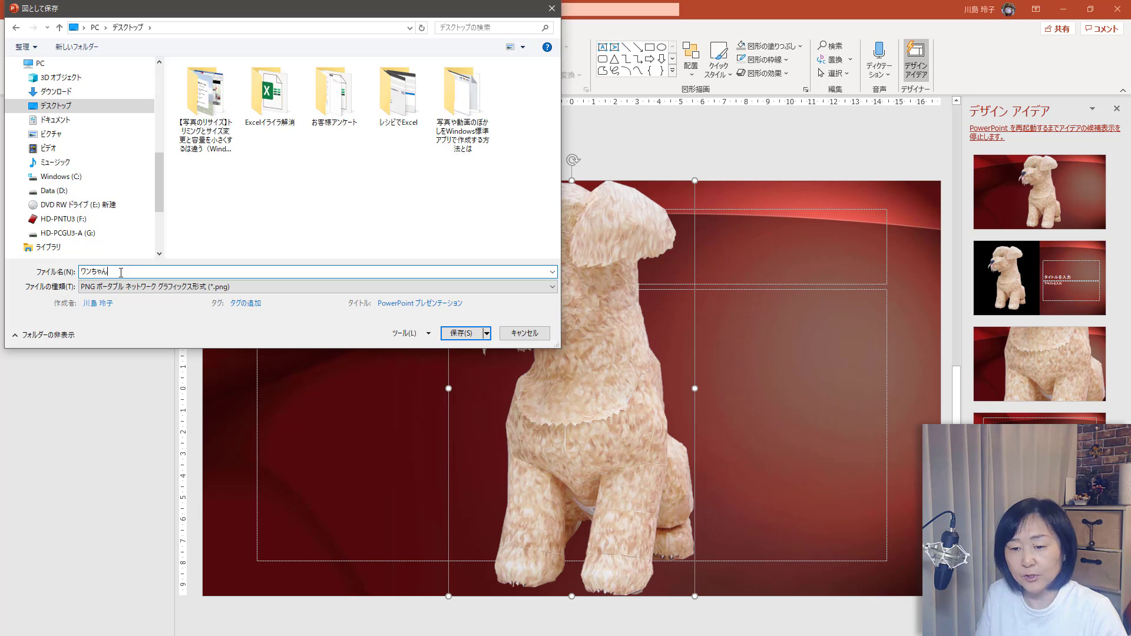
pyautogui.click(457, 334)
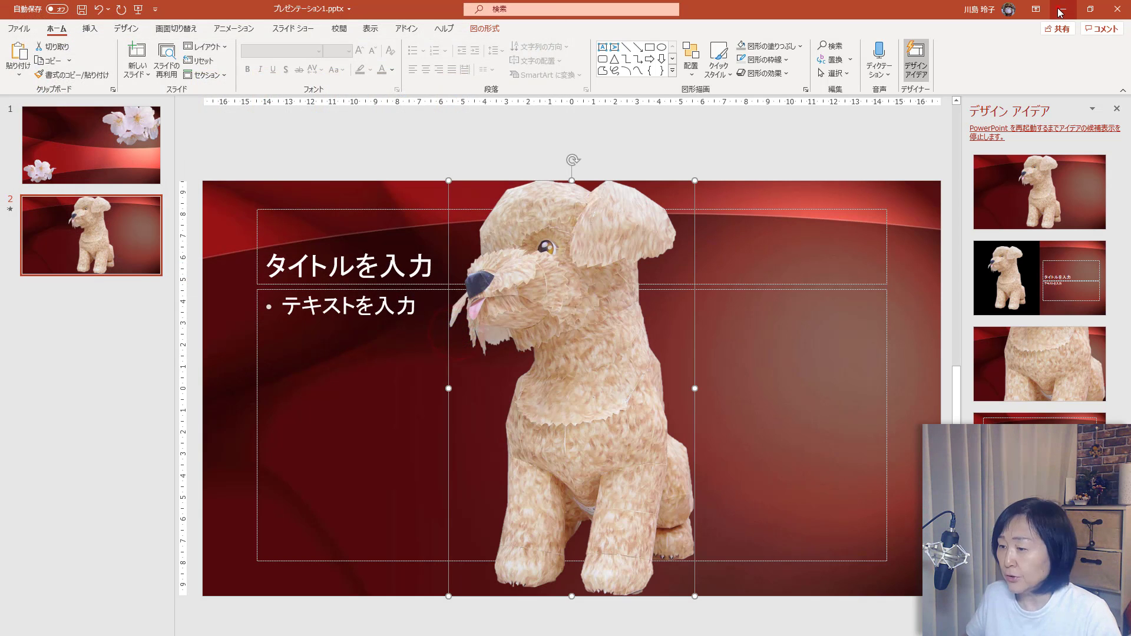
# - Minimize the presentation and open the saved ワンちゃん.png from the desktop to check it
pyautogui.click(1060, 9)
pyautogui.click(1062, 9)
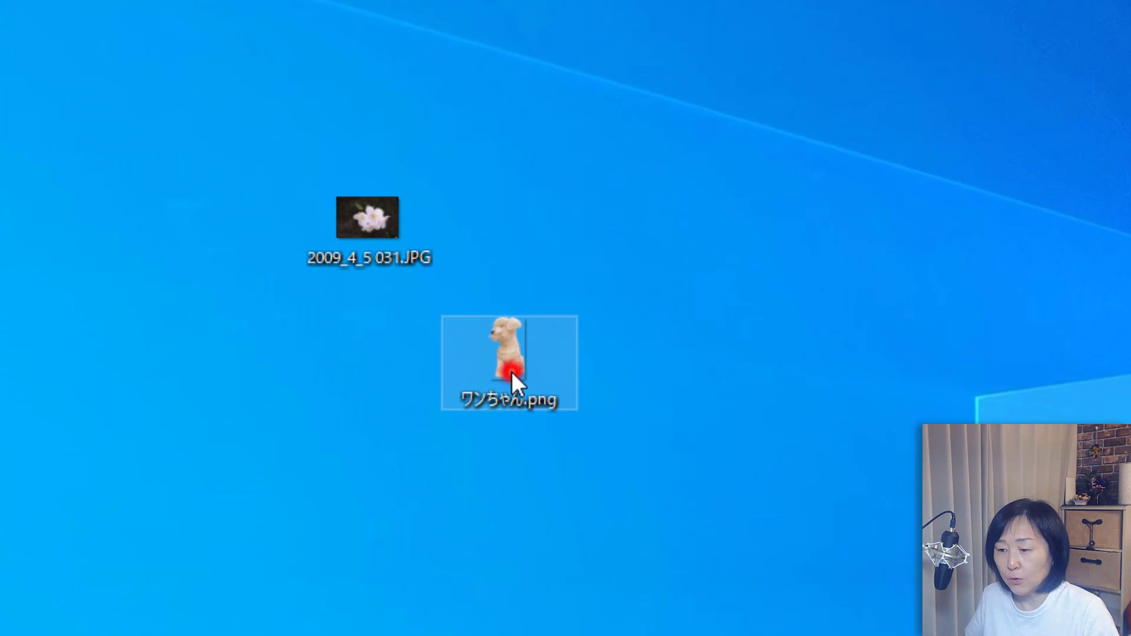
pyautogui.click(505, 274)
pyautogui.doubleClick(510, 370)
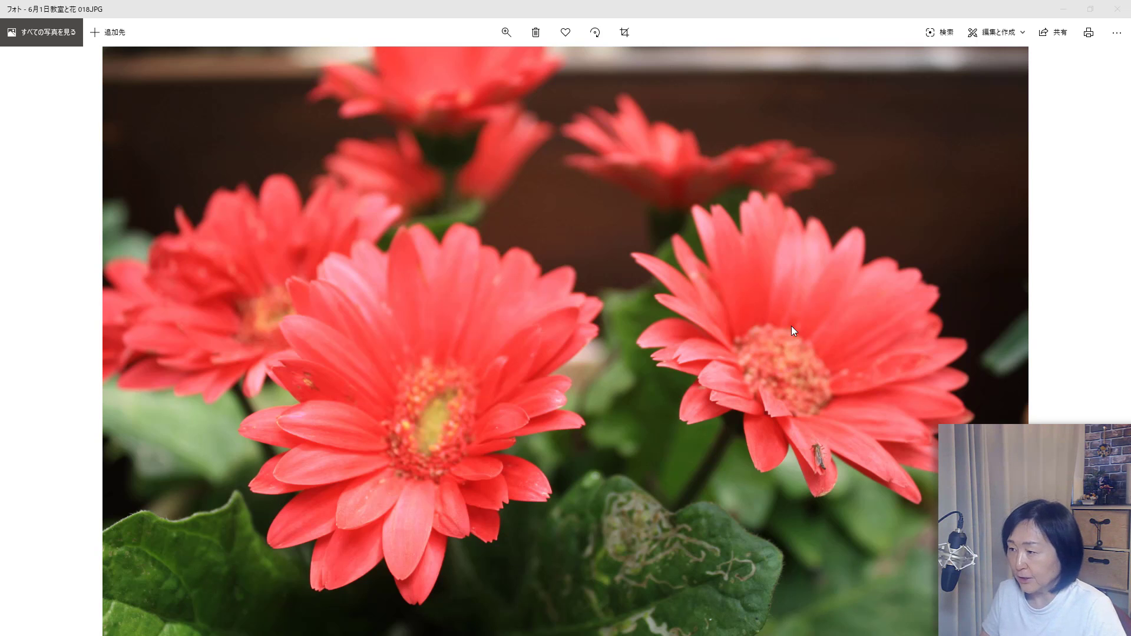
# - Open the red flower photo for editing and activate the spot fix tool among the adjustments
pyautogui.click(1000, 35)
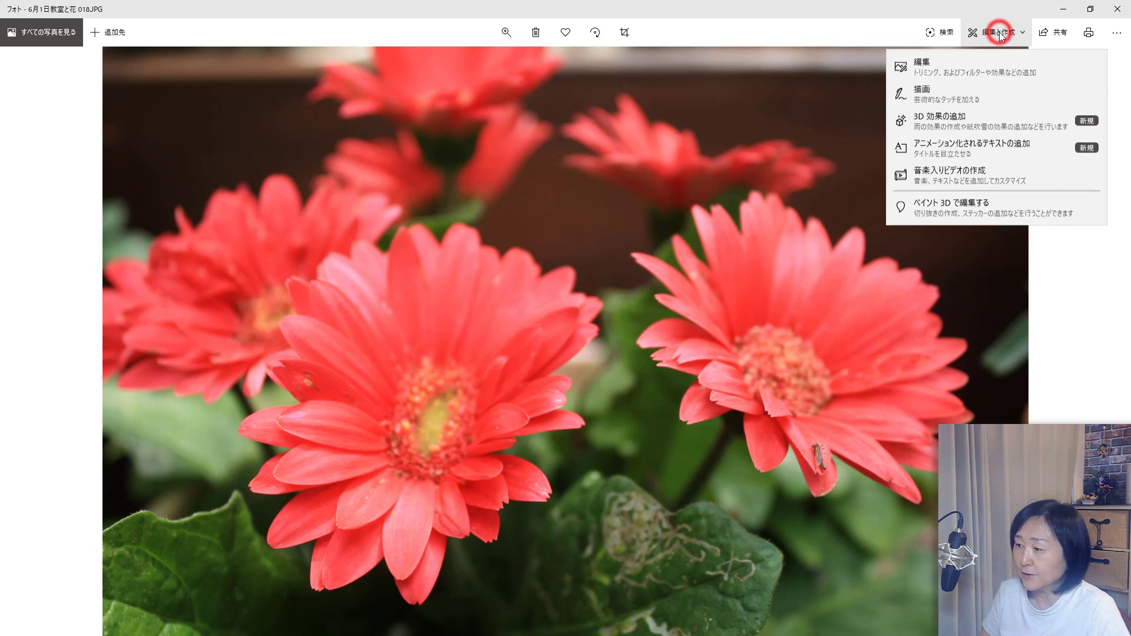
pyautogui.click(976, 66)
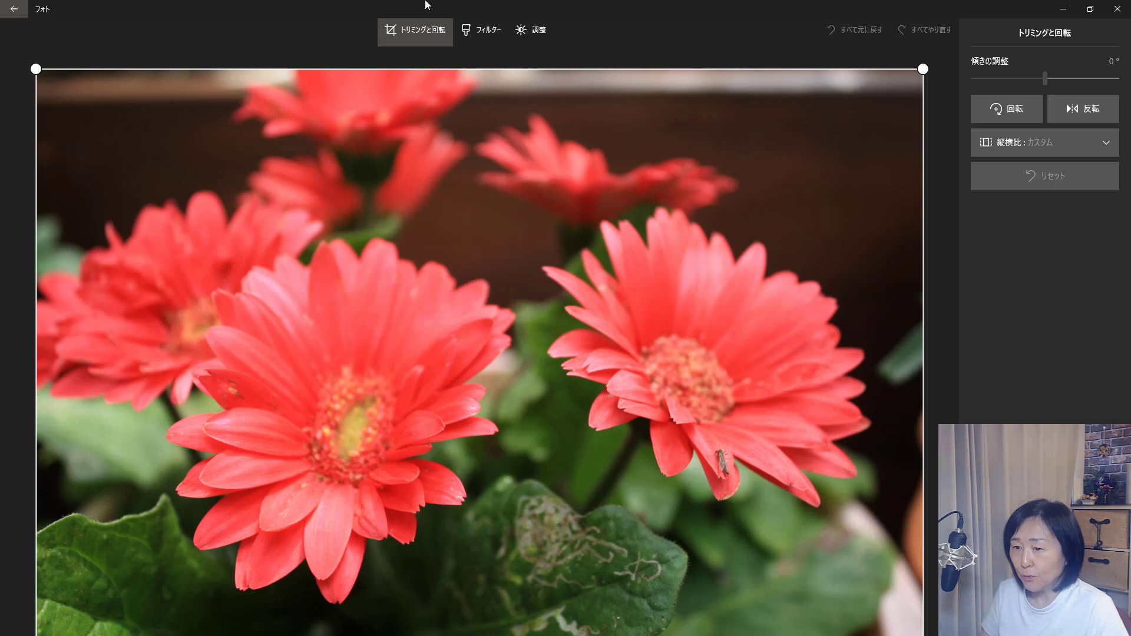
pyautogui.click(487, 31)
pyautogui.click(521, 30)
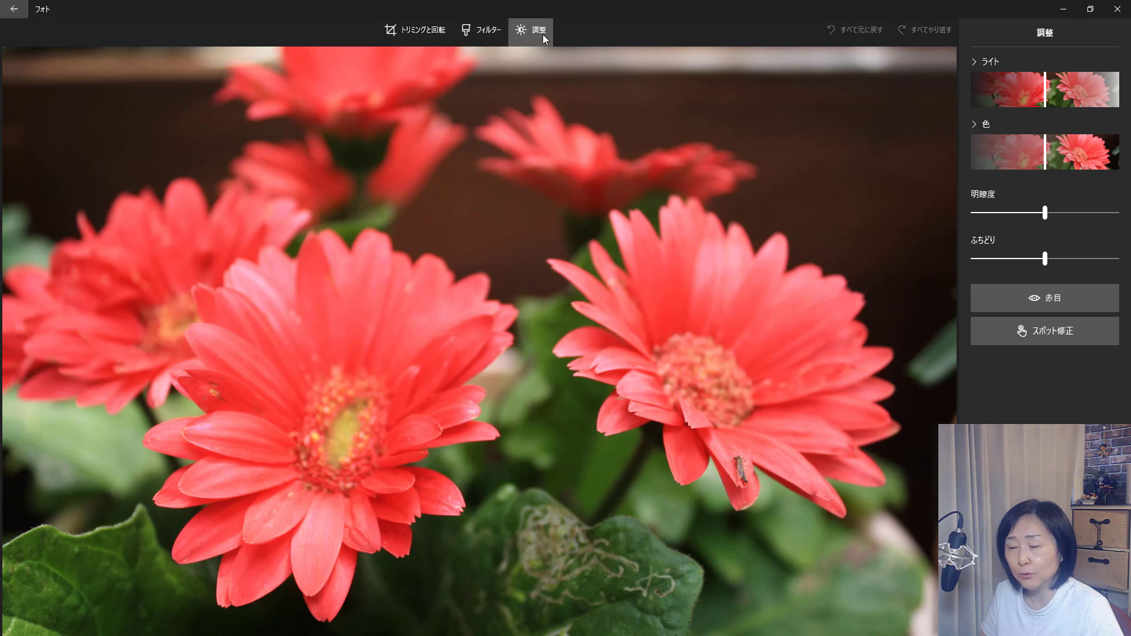
pyautogui.click(1078, 335)
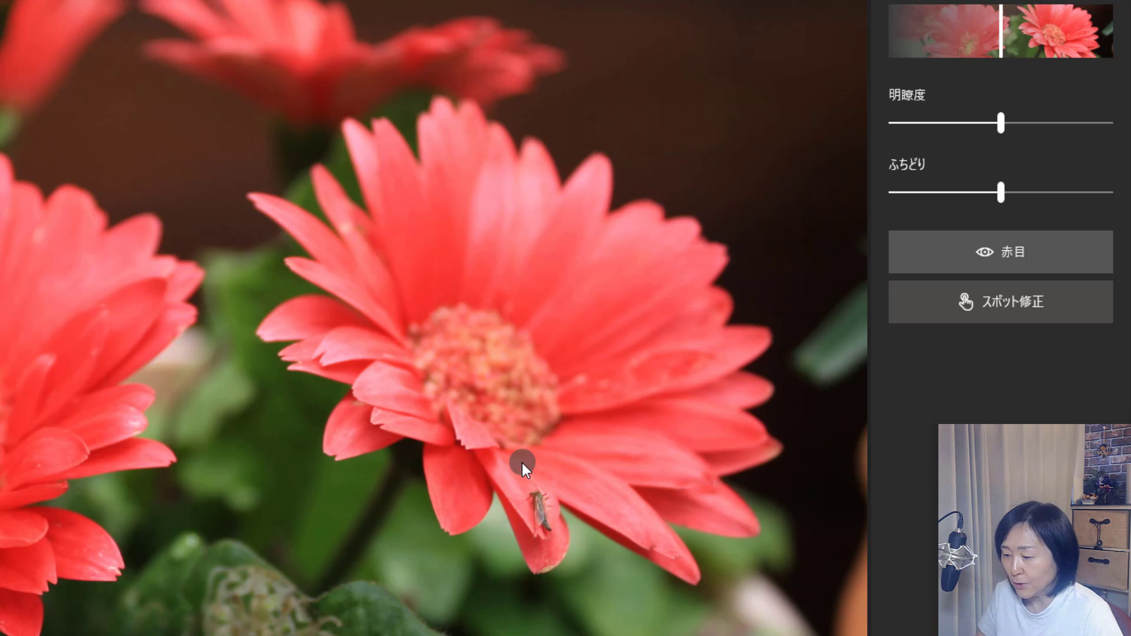
# - Retouch the insect out of the lower petal of the right-hand red flower with repeated spot fixes
pyautogui.click(536, 496)
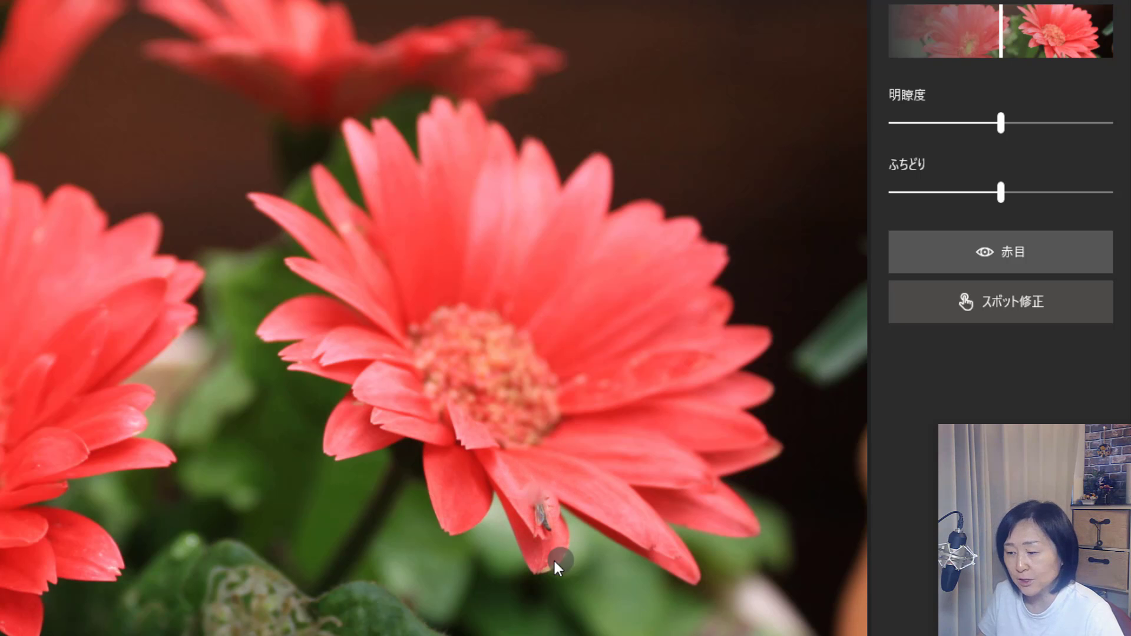
pyautogui.click(539, 505)
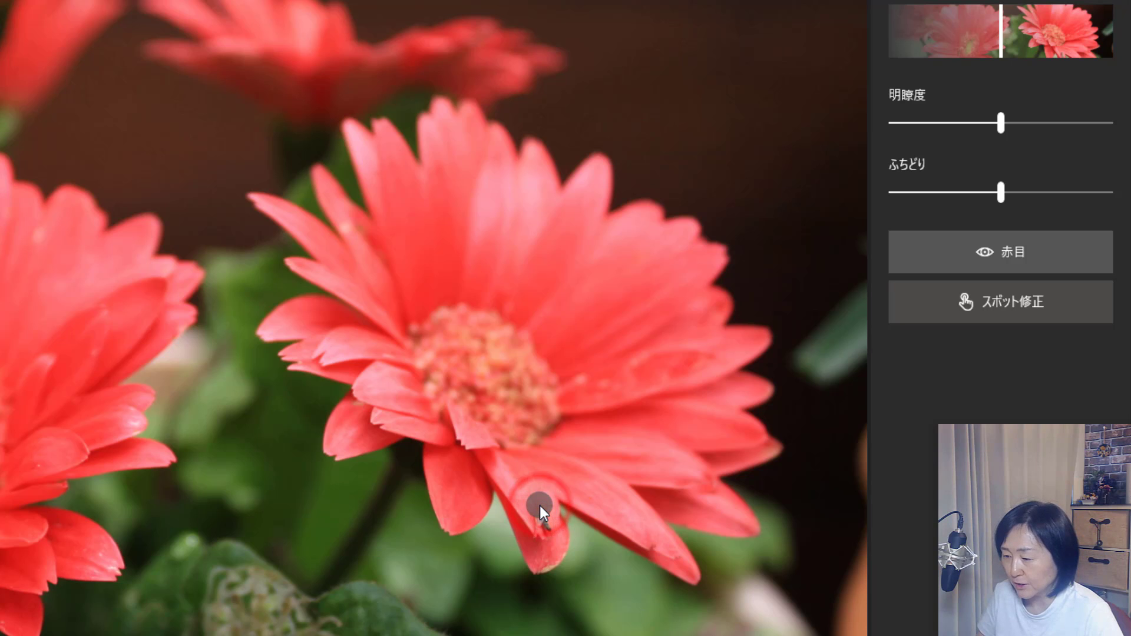
pyautogui.click(542, 517)
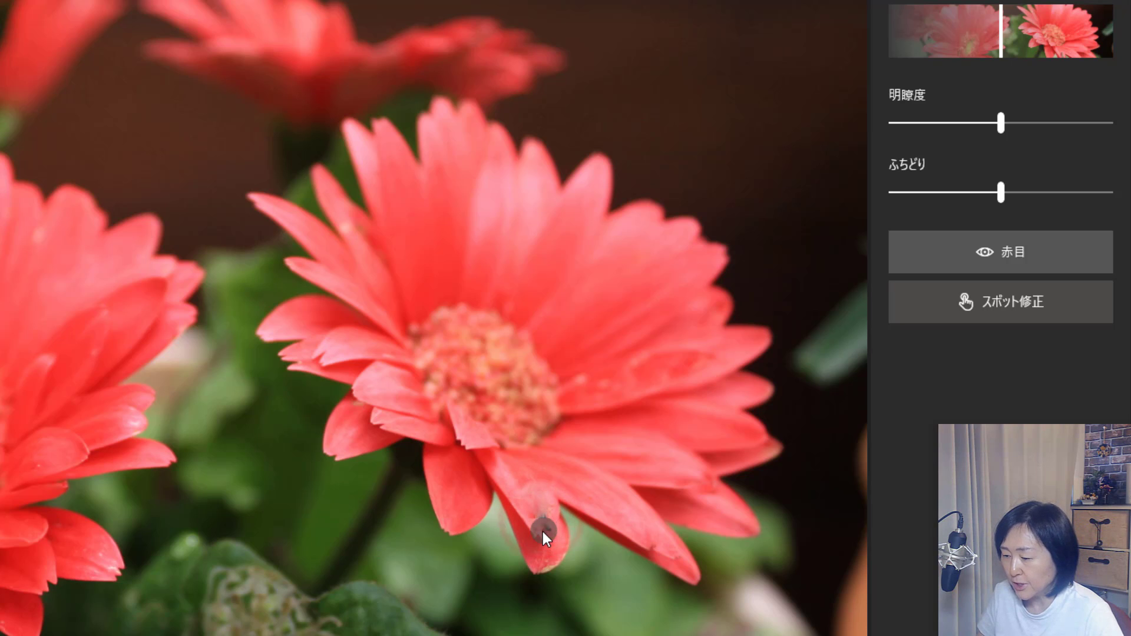
pyautogui.click(545, 527)
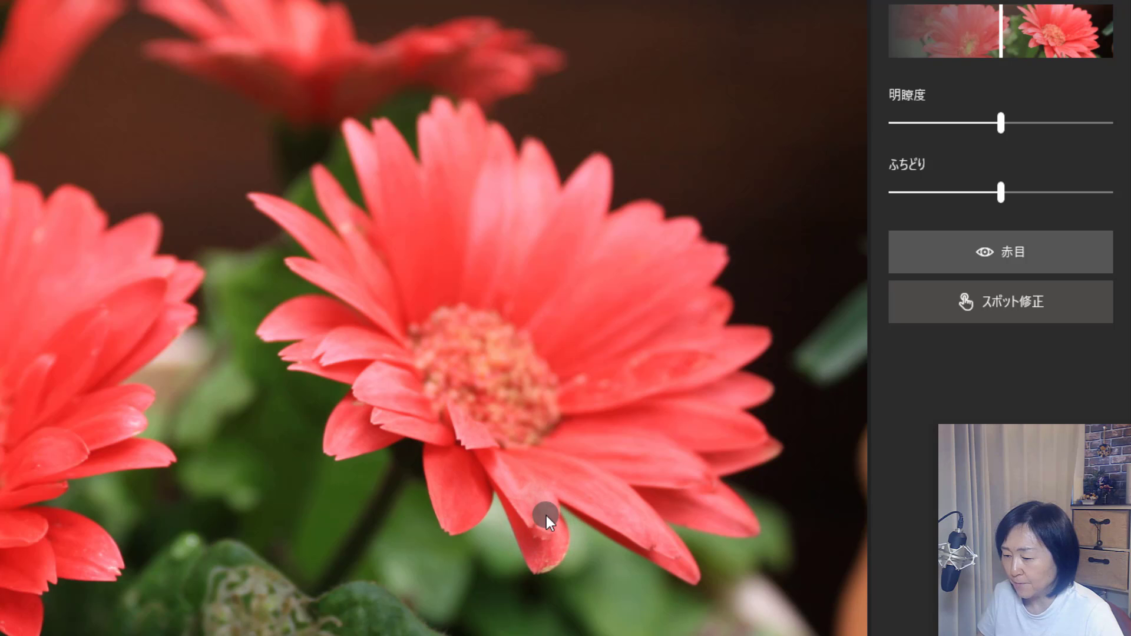
pyautogui.click(546, 514)
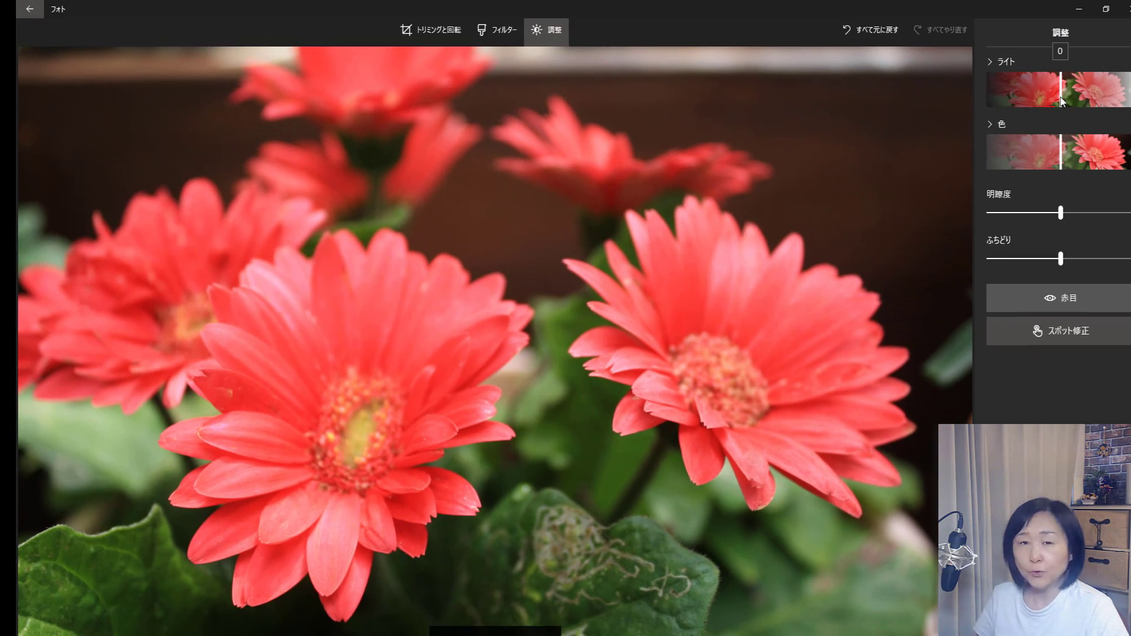
pyautogui.moveTo(1060, 100); pyautogui.dragTo(1061, 153)
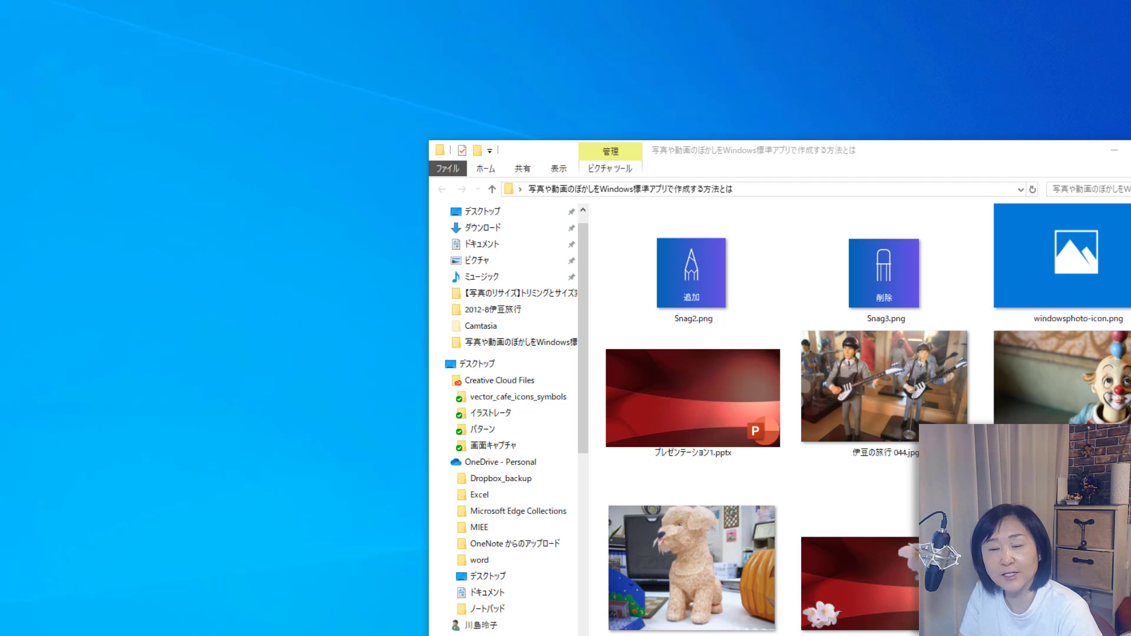
# - Start Paint and open the picture 伊豆の旅行 044.jpg
pyautogui.press('super')
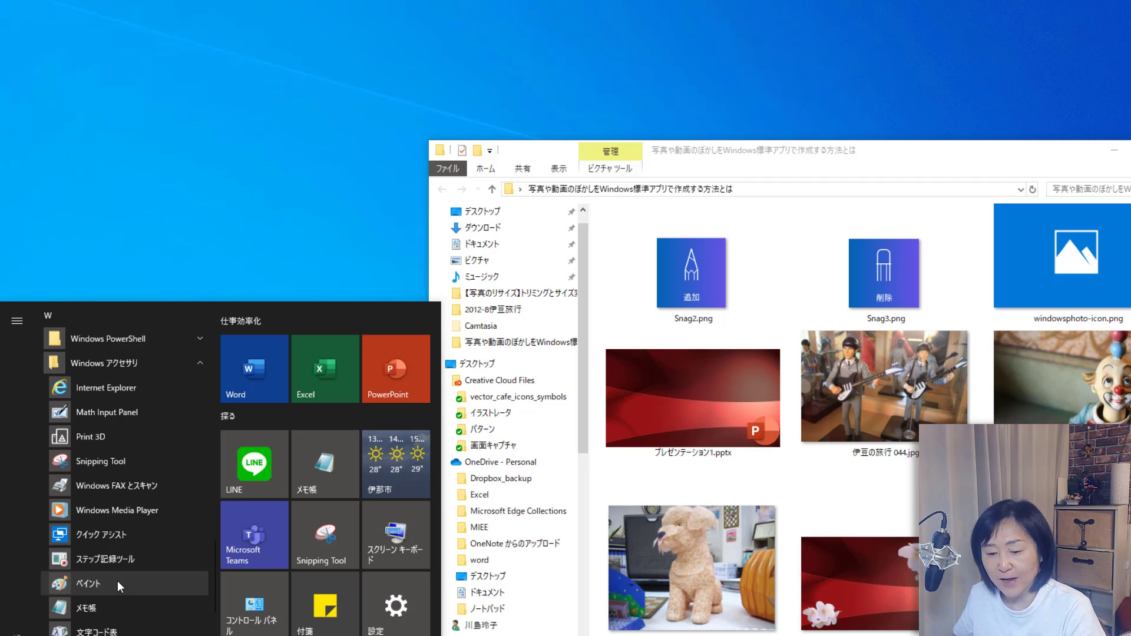
pyautogui.click(117, 581)
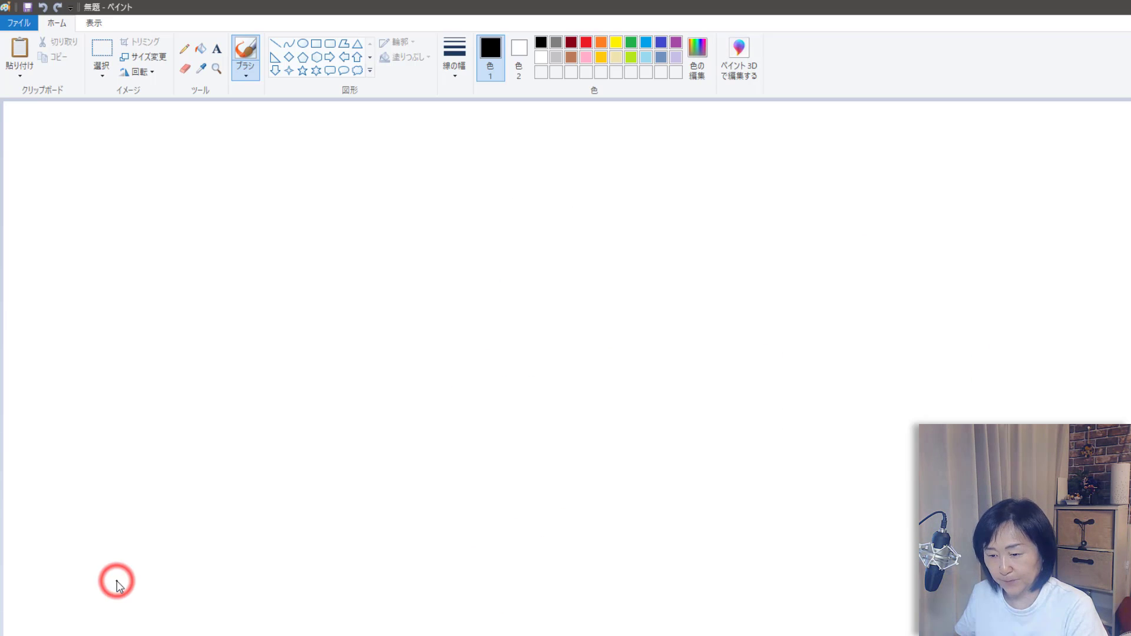
pyautogui.click(13, 24)
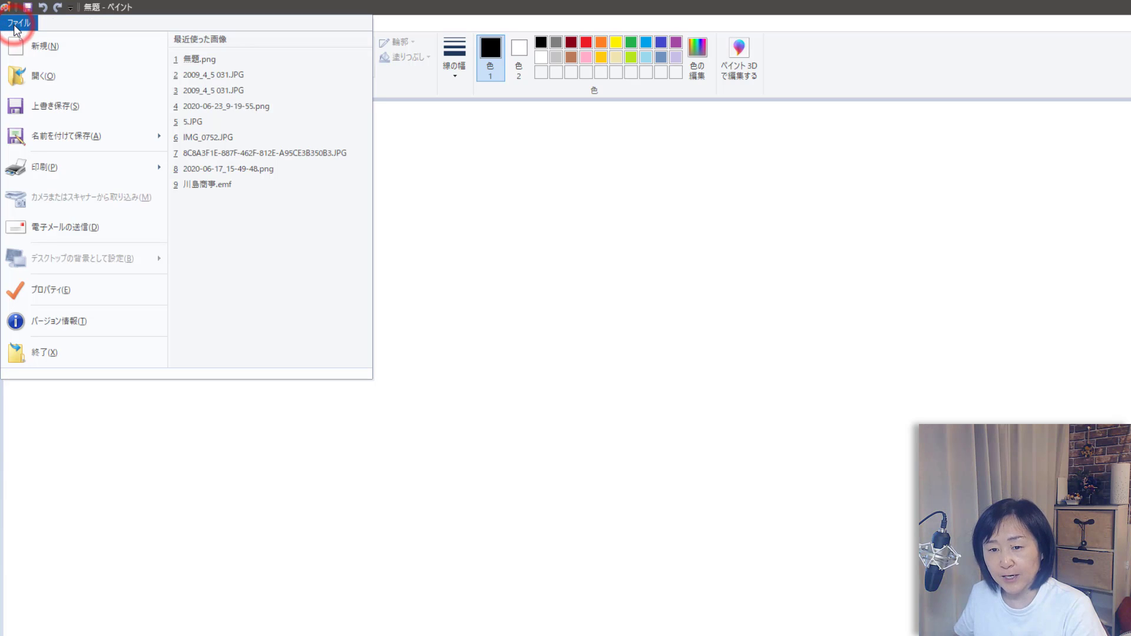
pyautogui.click(37, 76)
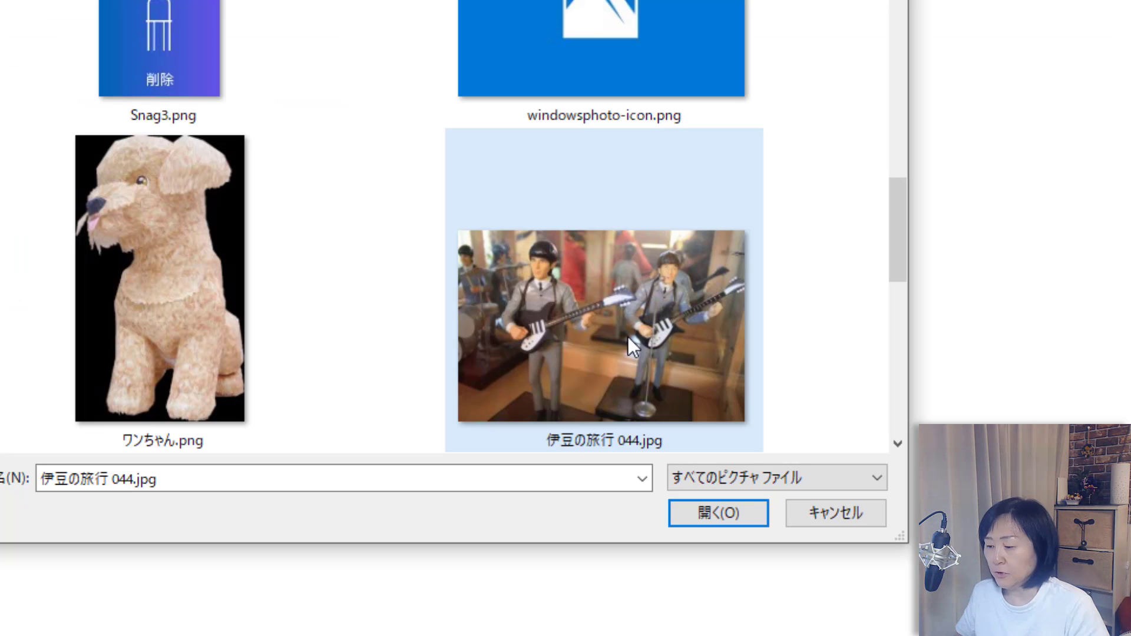
pyautogui.click(628, 334)
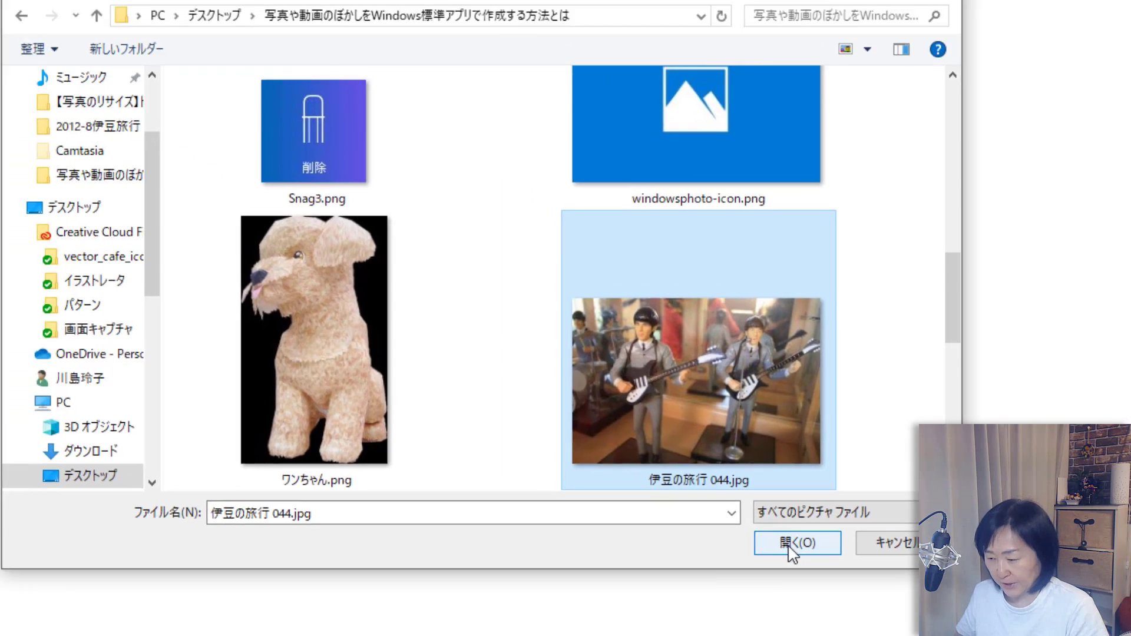
pyautogui.click(790, 543)
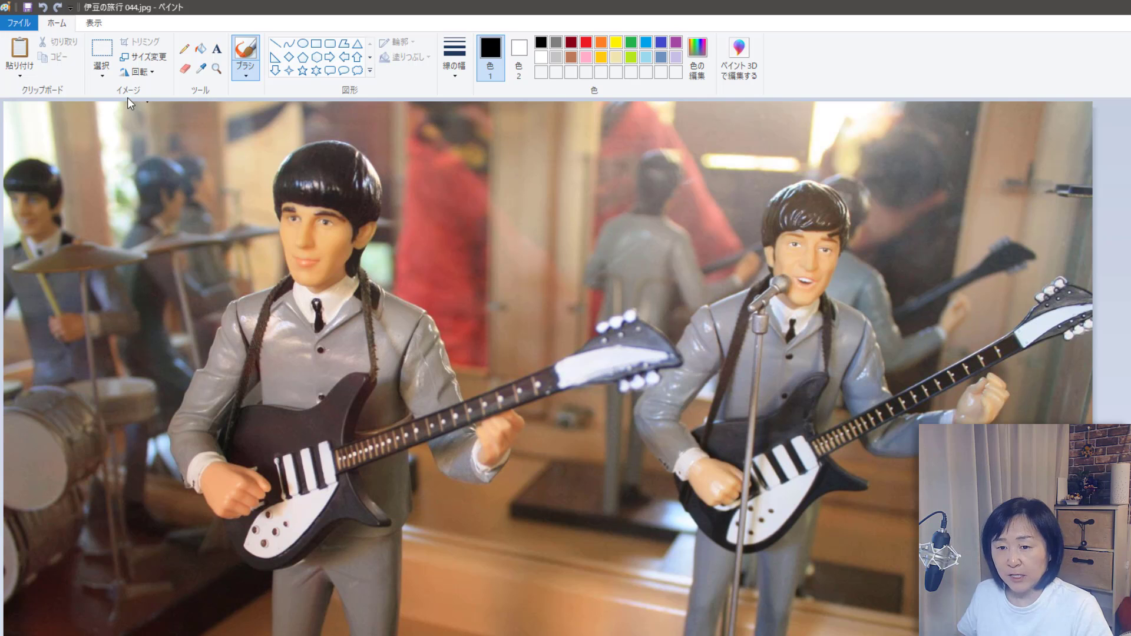
# - Select a rectangular area around the face of the guitarist figure on the left of the photo
pyautogui.click(102, 54)
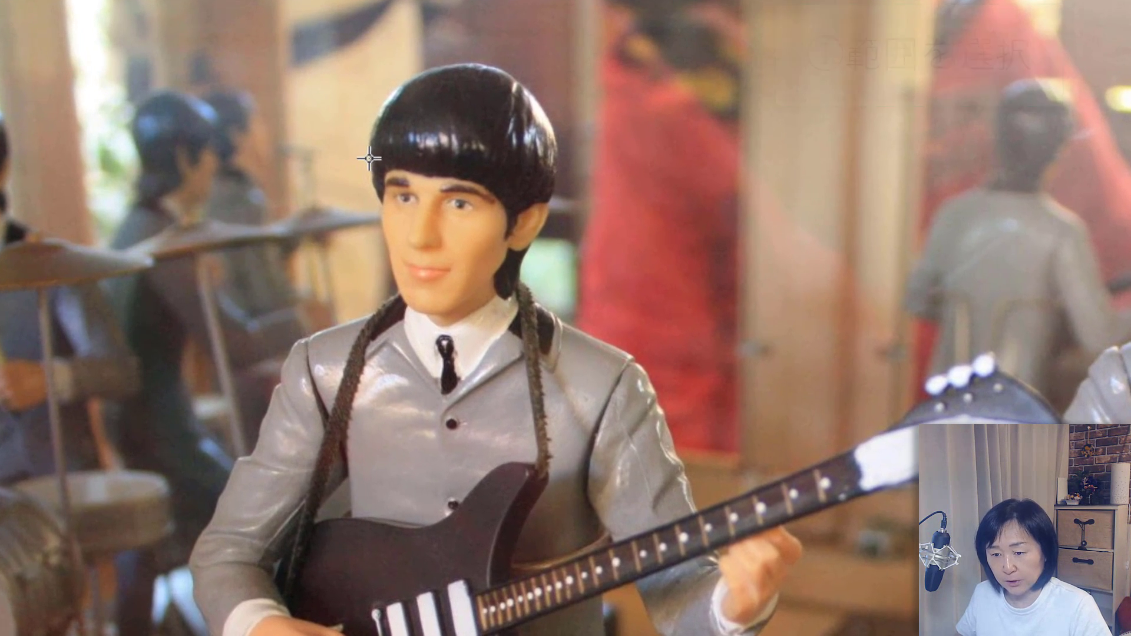
pyautogui.moveTo(272, 191); pyautogui.dragTo(292, 215)
pyautogui.moveTo(403, 196); pyautogui.dragTo(536, 310)
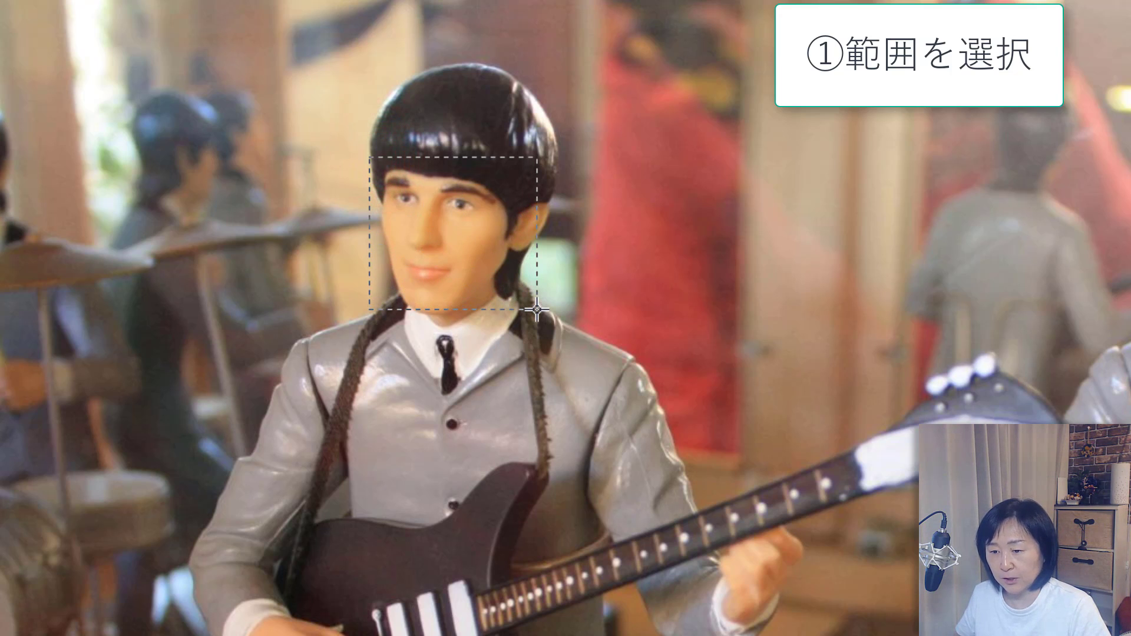
pyautogui.moveTo(536, 310); pyautogui.dragTo(536, 310)
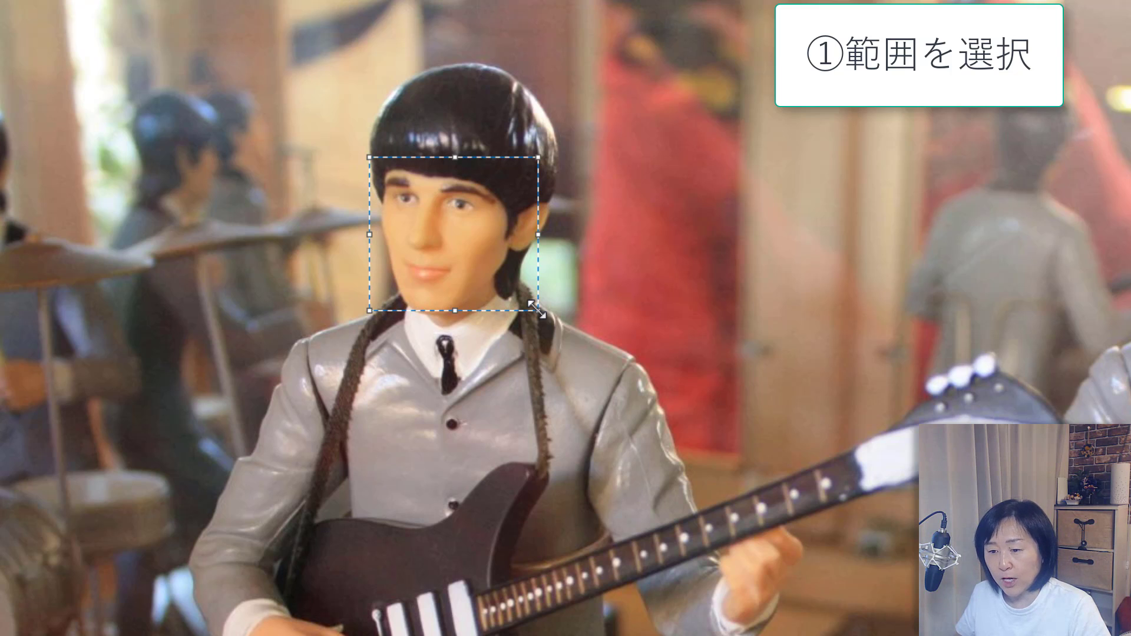